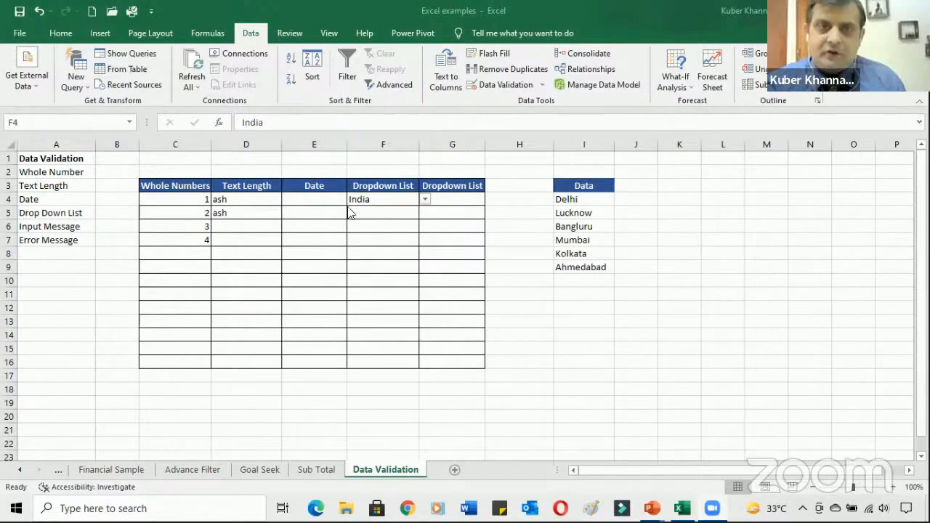
left_click(426, 205)
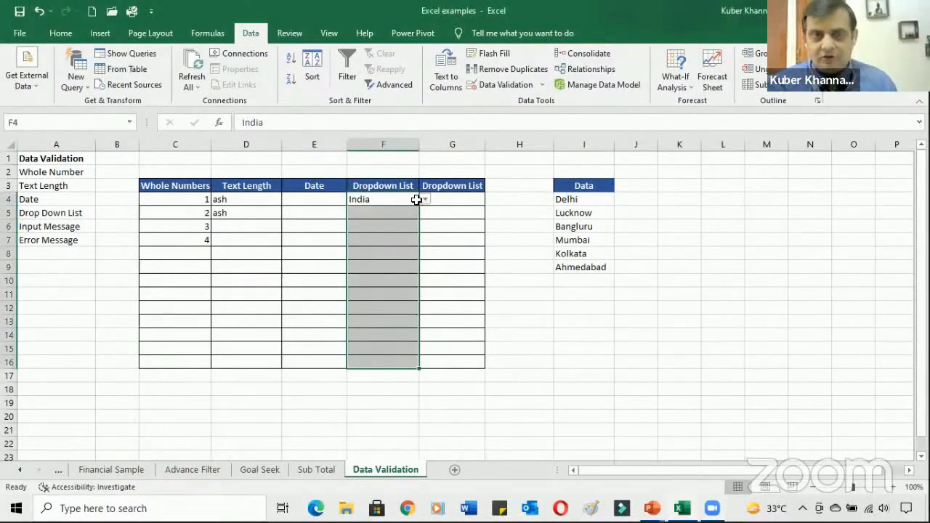
left_click(392, 203)
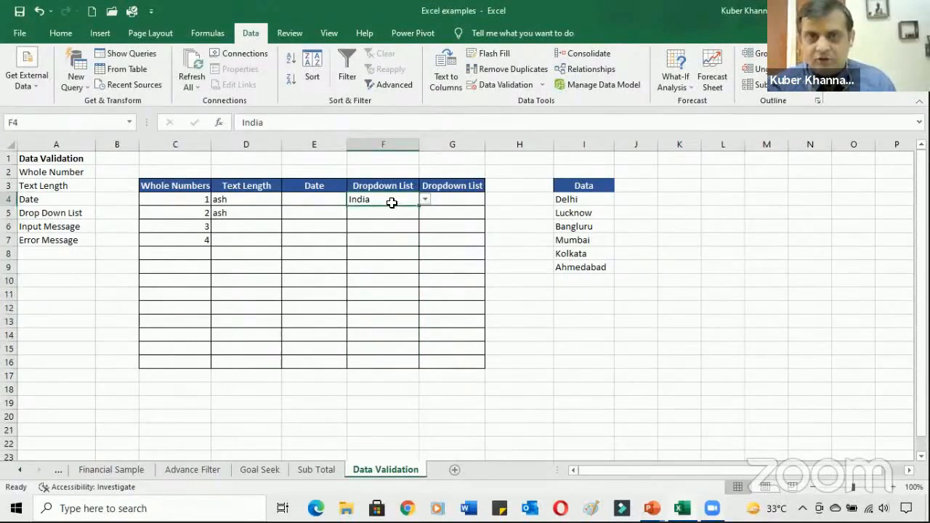
left_click(444, 199)
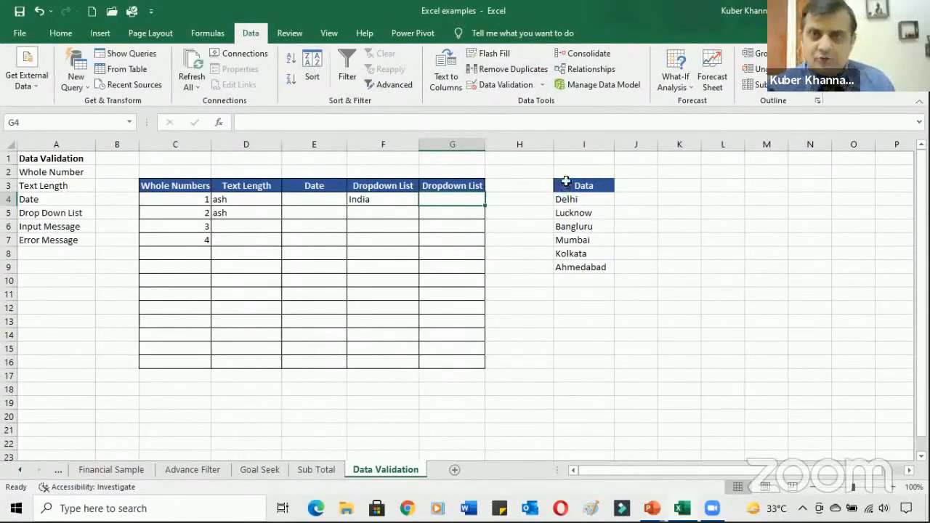
left_click(540, 88)
left_click(536, 101)
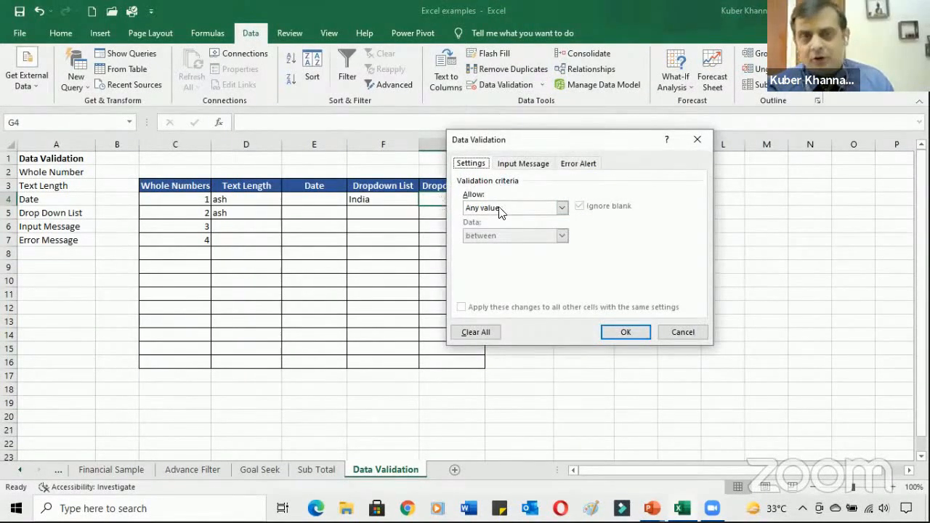
left_click(683, 332)
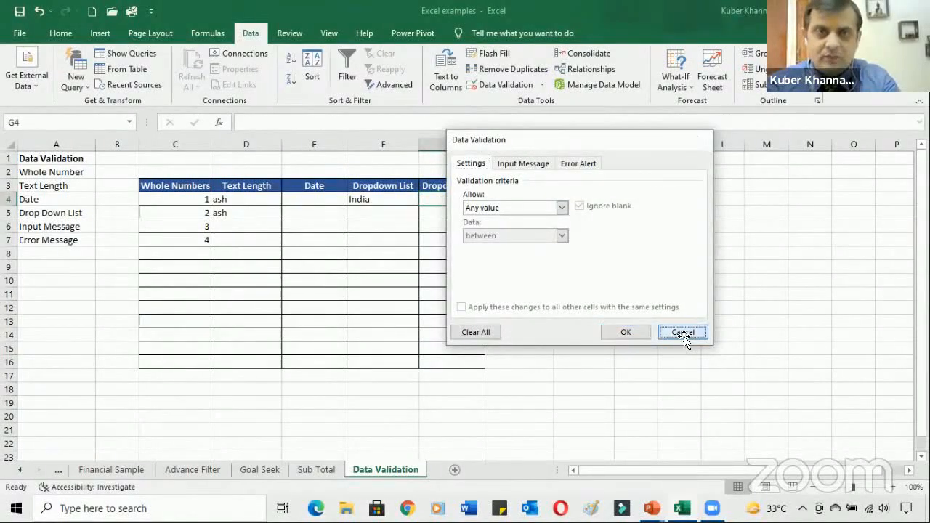
Step: Add list data validation to cells G4:G16, using the range I3:I9 as the source
left_click_drag(473, 203, 482, 358)
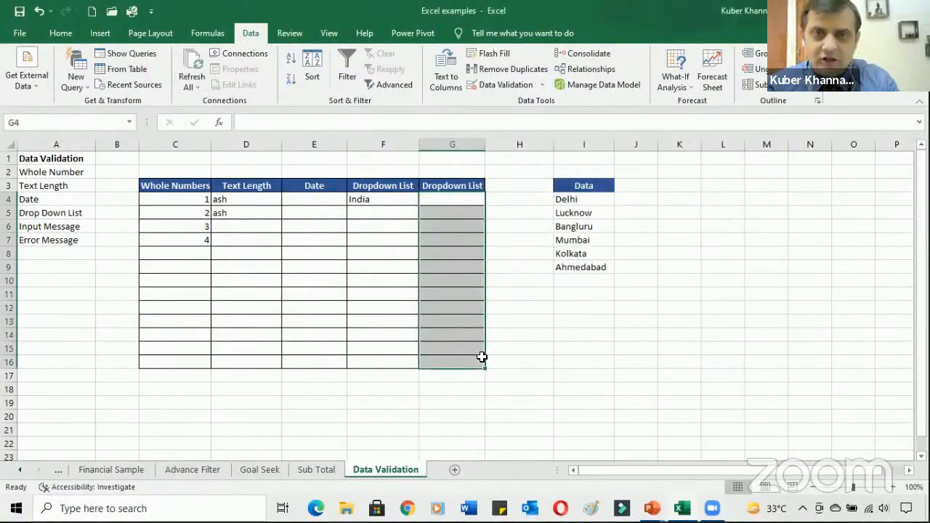
left_click(525, 86)
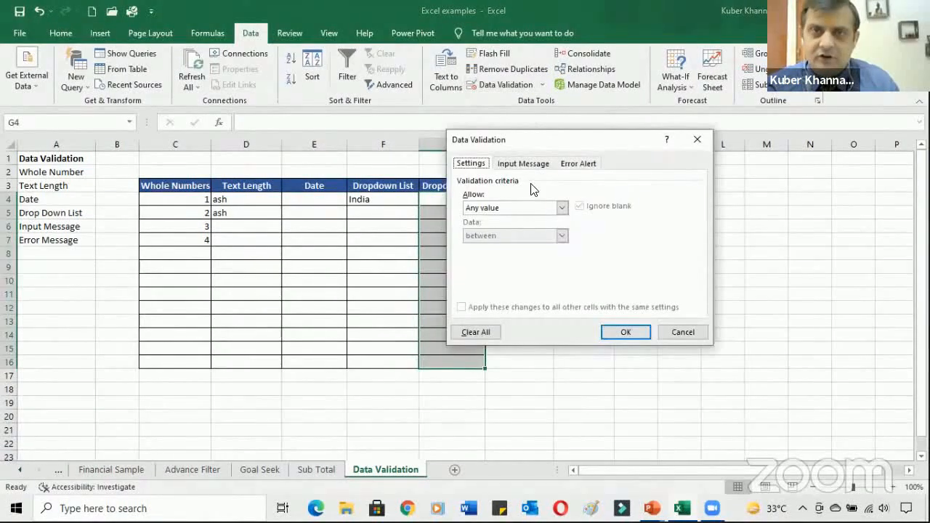
left_click(563, 209)
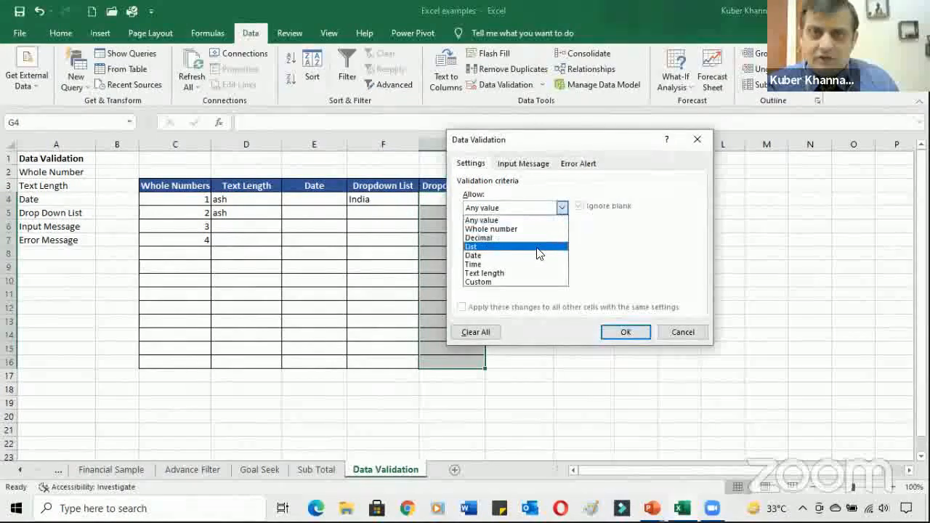
left_click(538, 248)
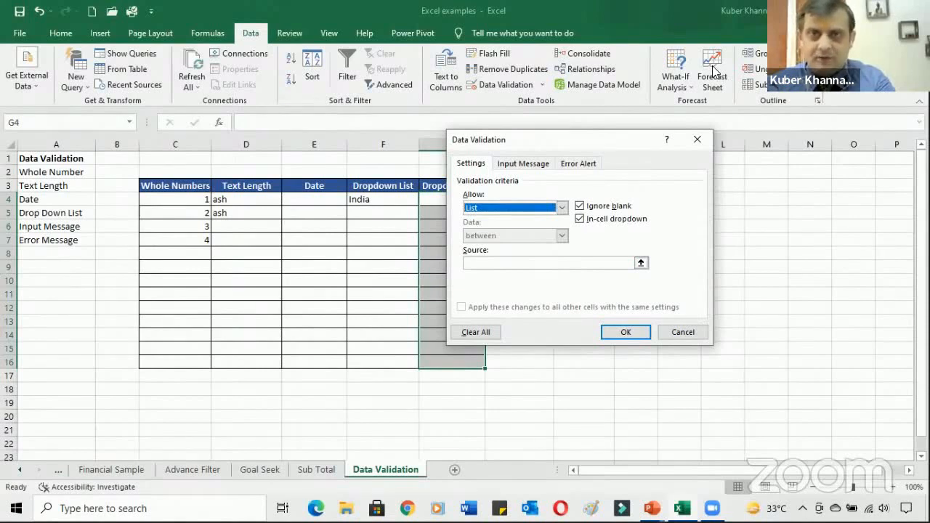
left_click_drag(649, 140, 474, 159)
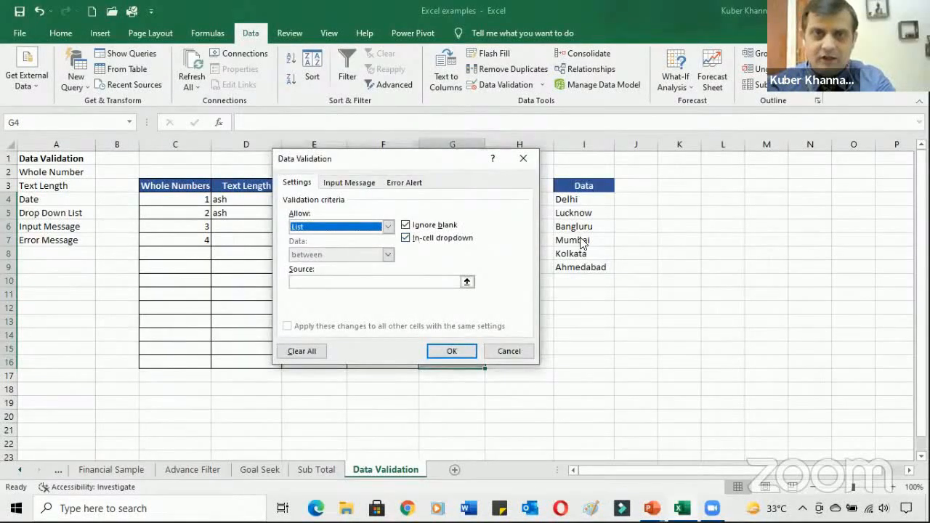
left_click(374, 282)
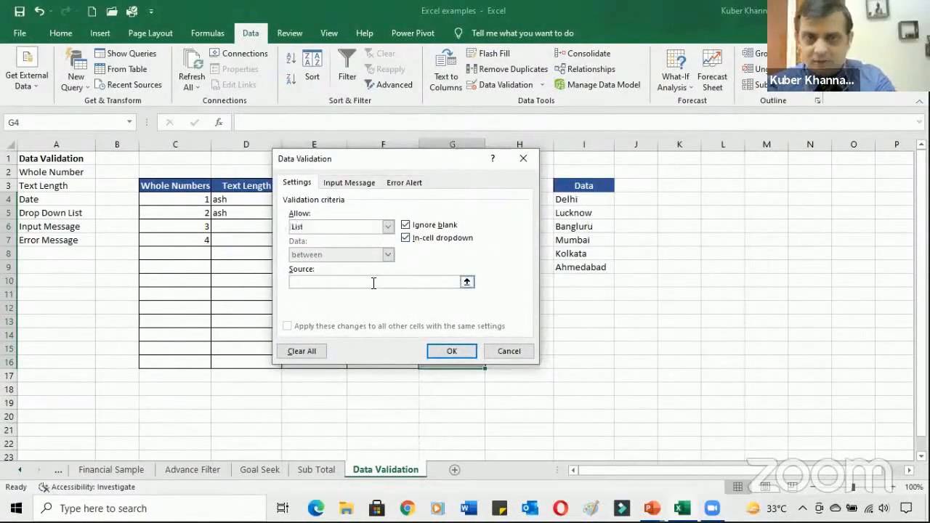
left_click_drag(578, 187, 602, 266)
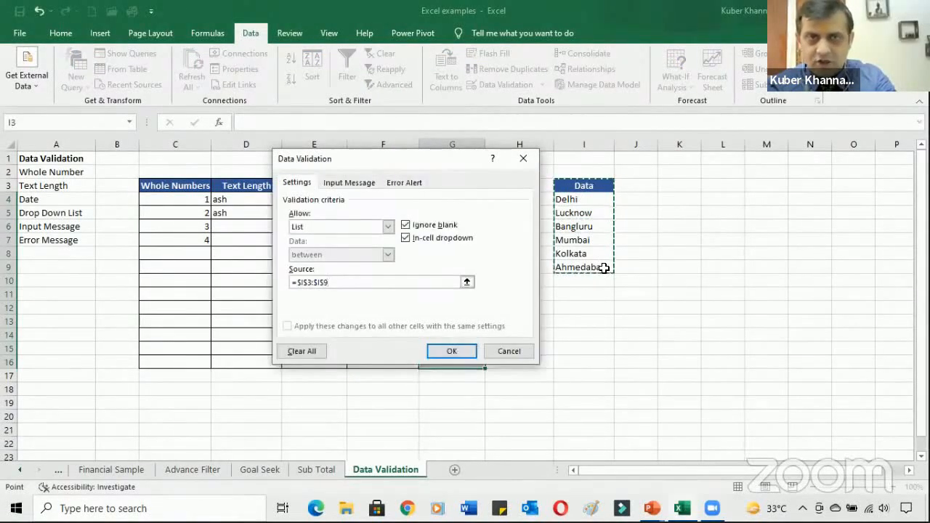
left_click(452, 352)
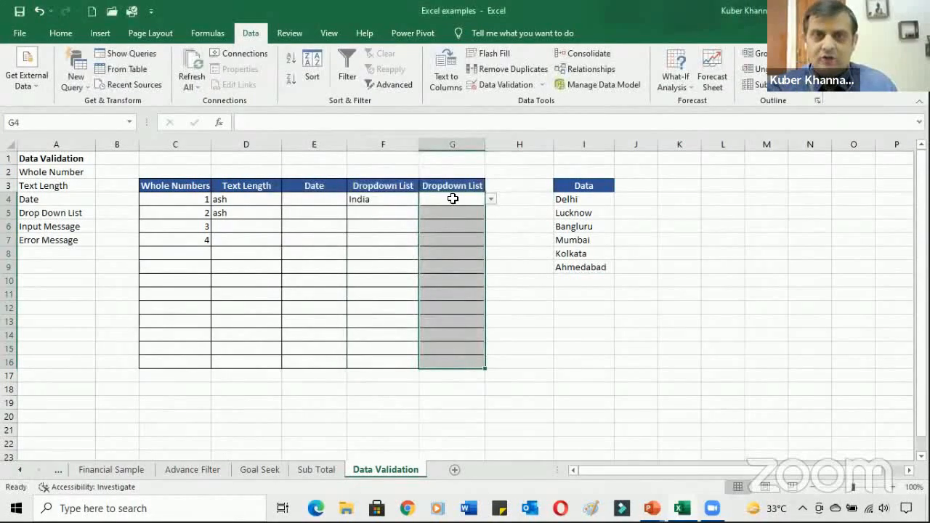
Step: Choose Delhi for cell G4 and Mumbai for cell G5 from their dropdown lists
left_click(492, 200)
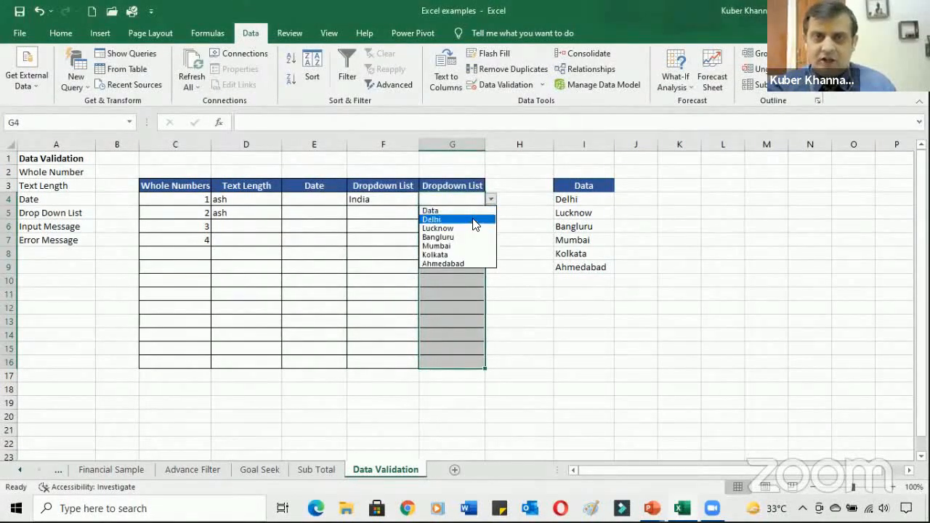
left_click(475, 220)
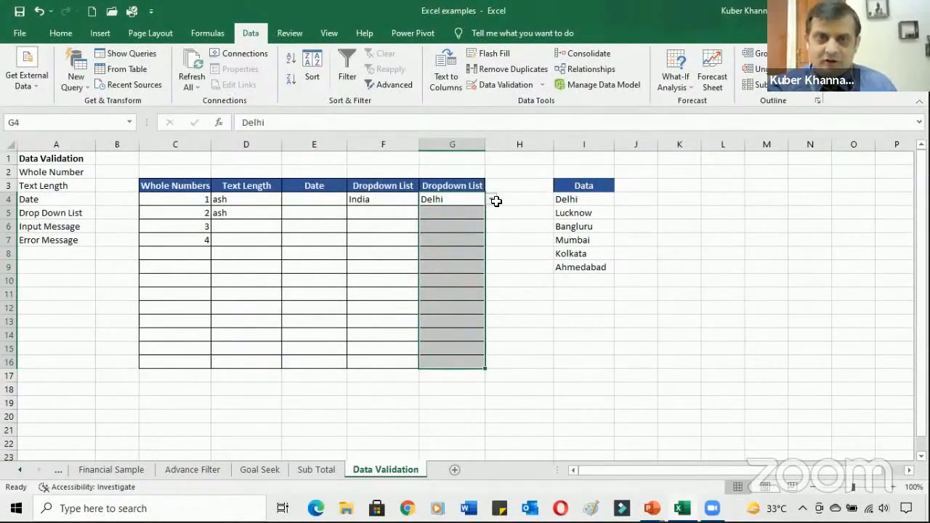
left_click(469, 198)
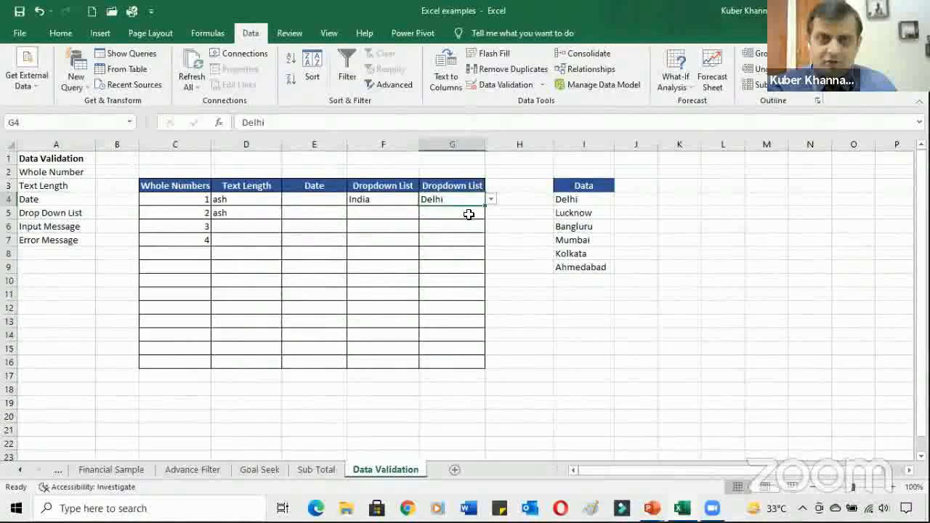
left_click(469, 214)
left_click(492, 215)
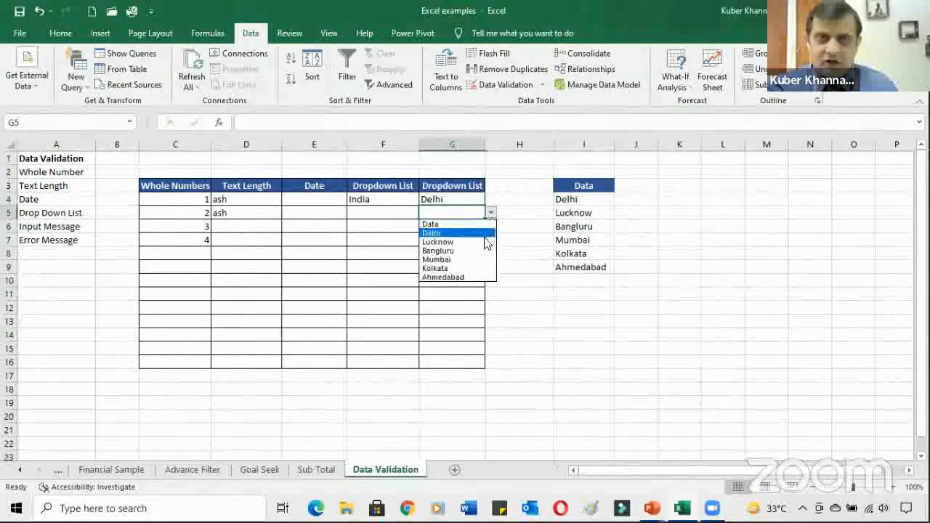
left_click(487, 243)
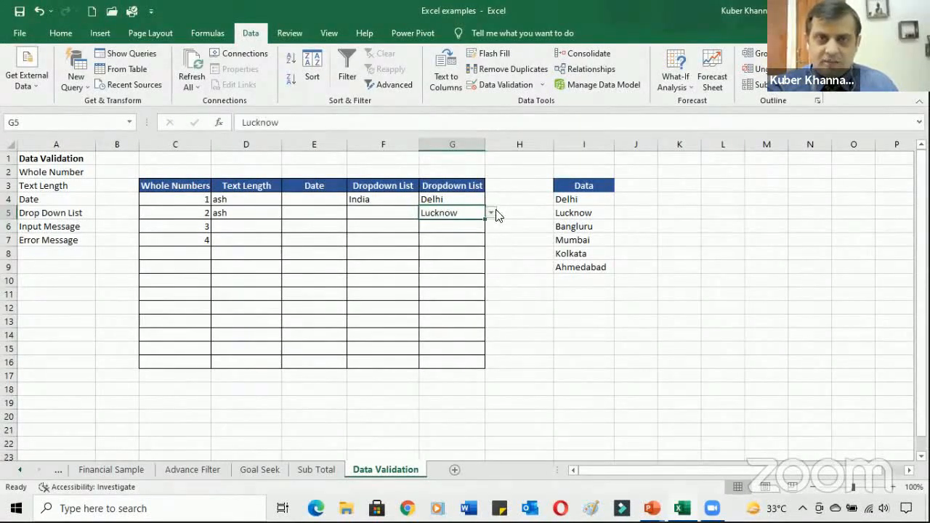
left_click(491, 213)
left_click(479, 261)
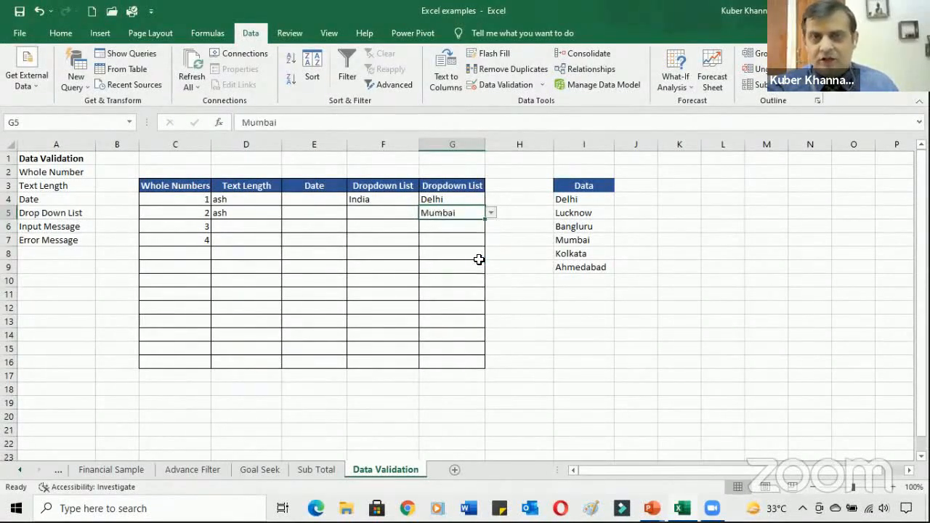
Step: Check whether the dropdown is offered in cells G6 and G16 and in G17 below the table
left_click(469, 228)
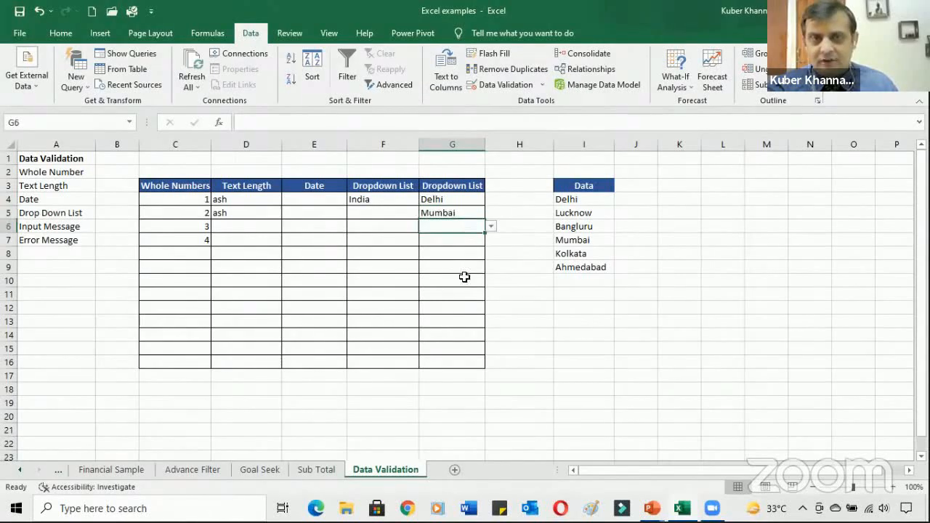
left_click(472, 363)
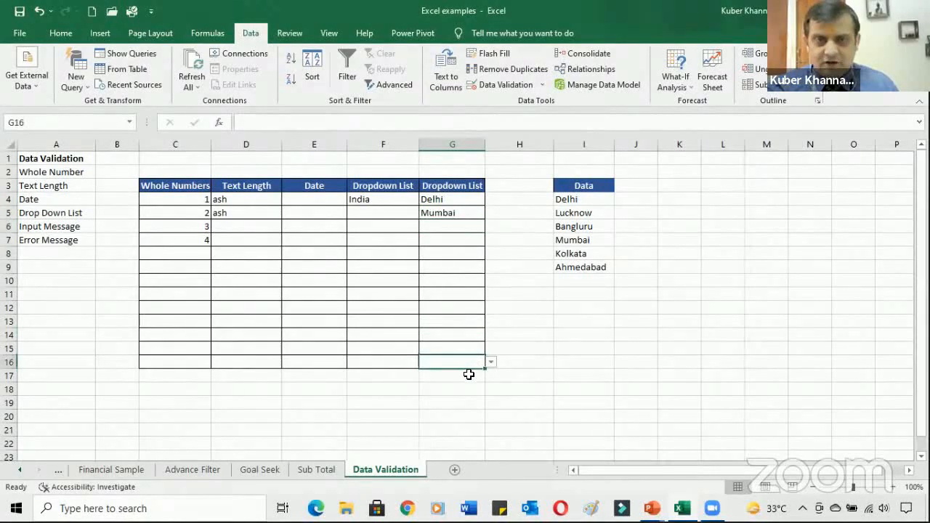
left_click(471, 375)
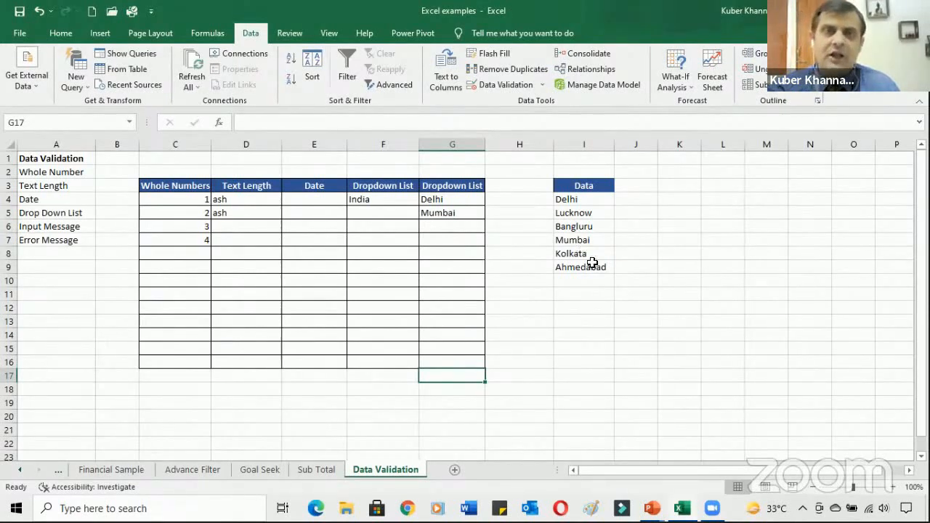
left_click(528, 292)
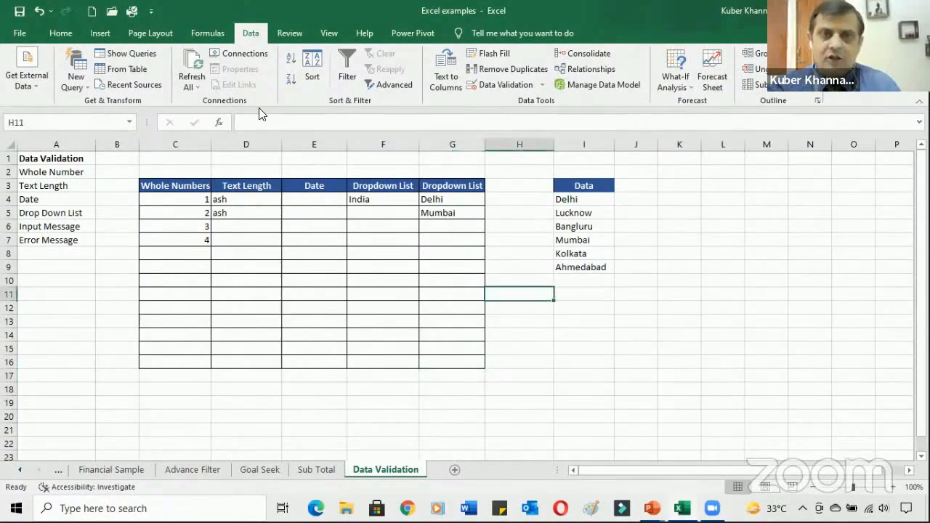
left_click(336, 195)
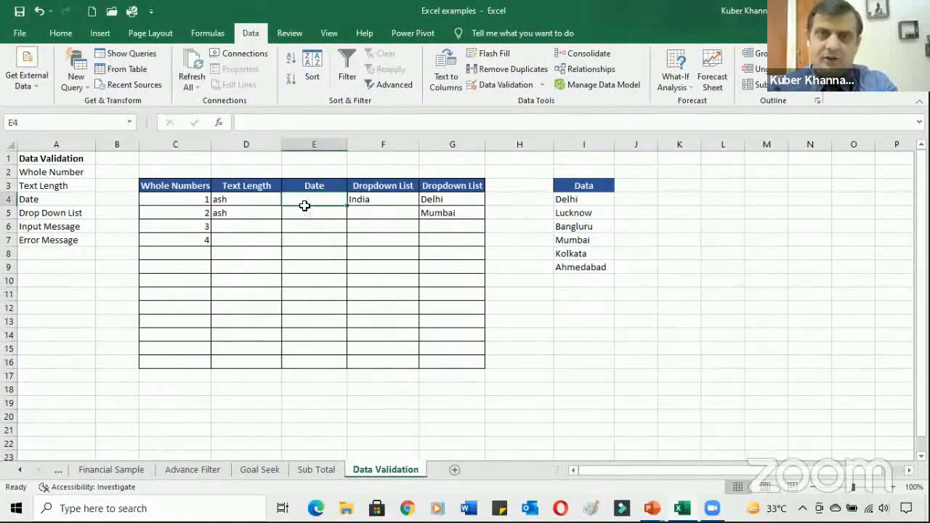
left_click(545, 85)
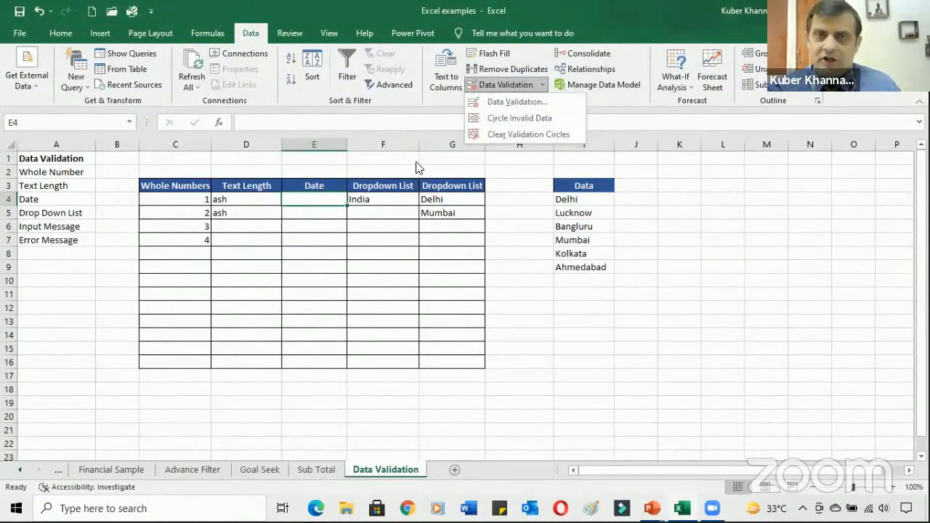
left_click(551, 101)
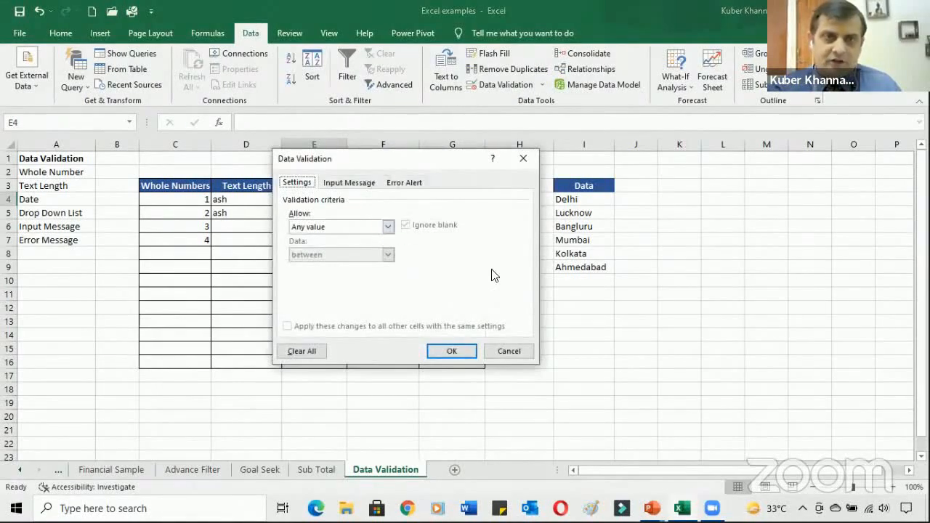
left_click(509, 352)
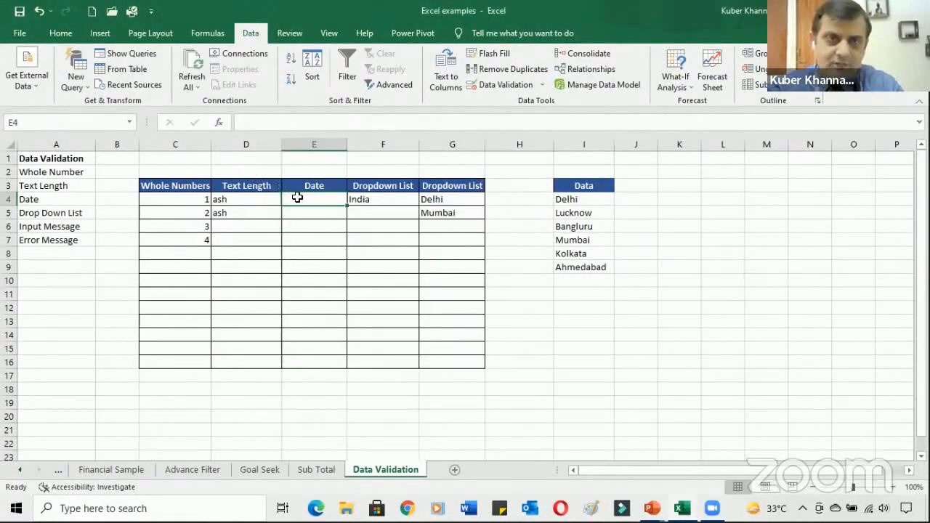
Step: Set up data validation for the Date column cells E4:E16, allowing Date with the between condition
left_click_drag(314, 201, 335, 366)
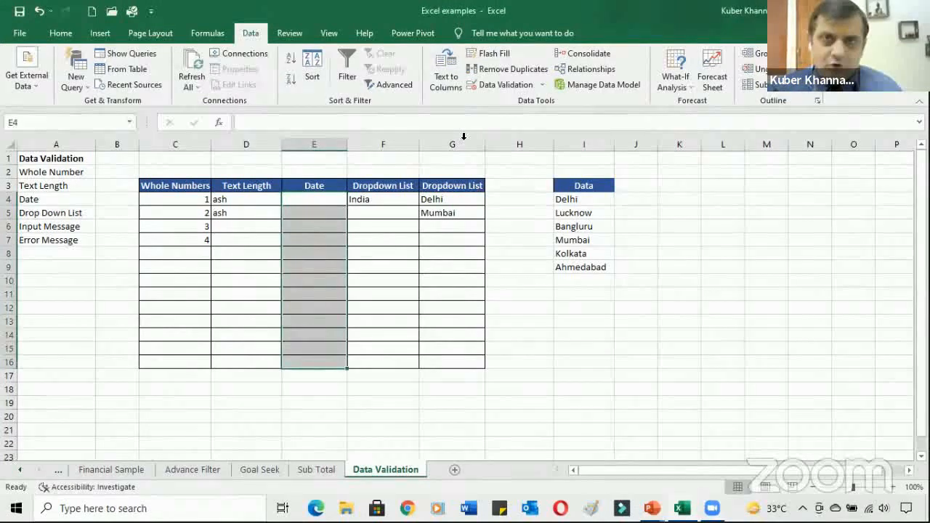
left_click(514, 87)
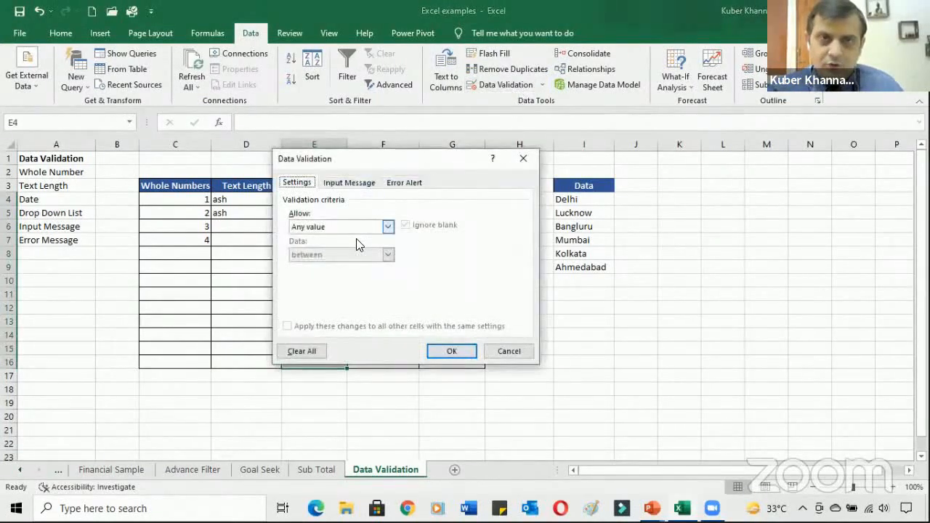
left_click(387, 228)
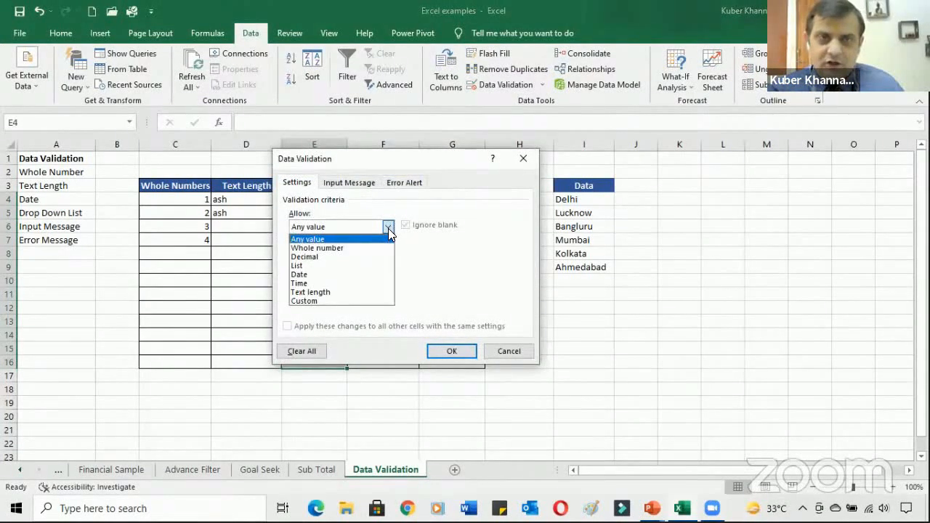
left_click(376, 275)
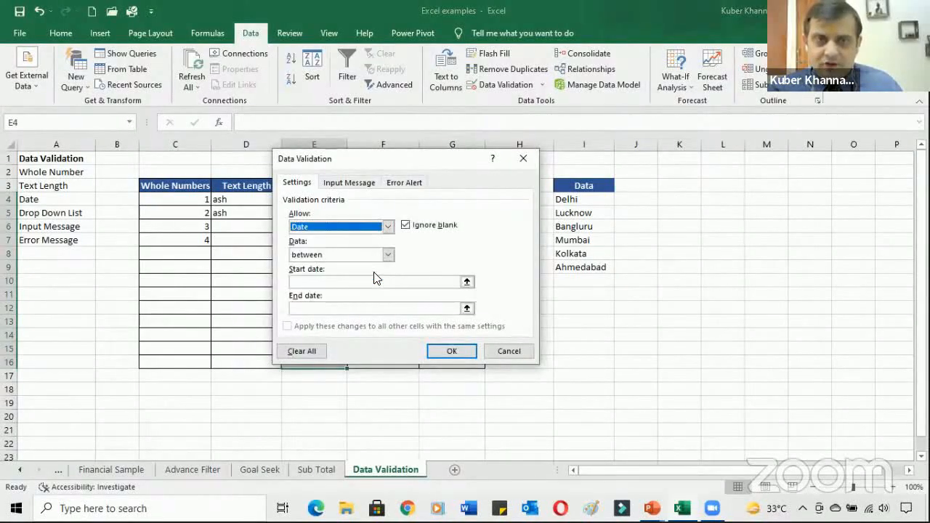
left_click(388, 254)
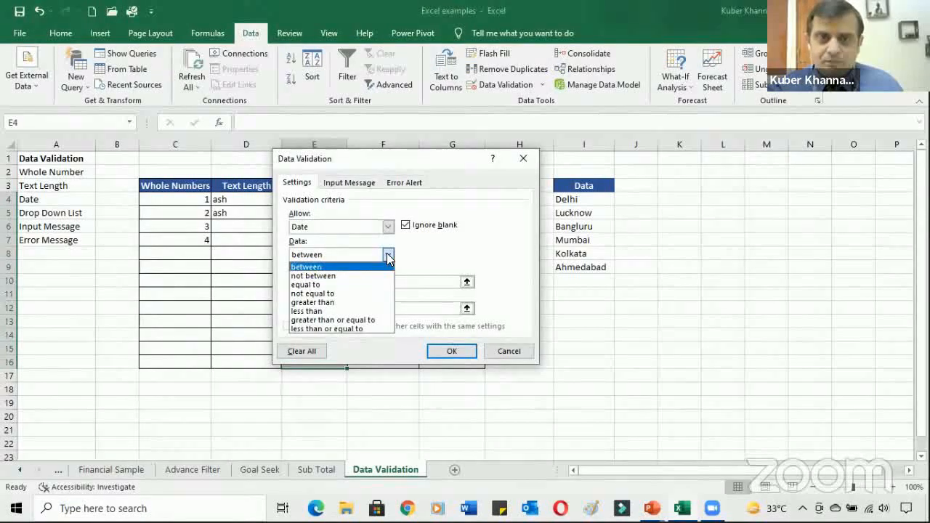
left_click(387, 256)
Step: Restrict the Date column to dates from start date 1/12/2016 to end date 1/12/2017 and apply the rule
left_click(408, 285)
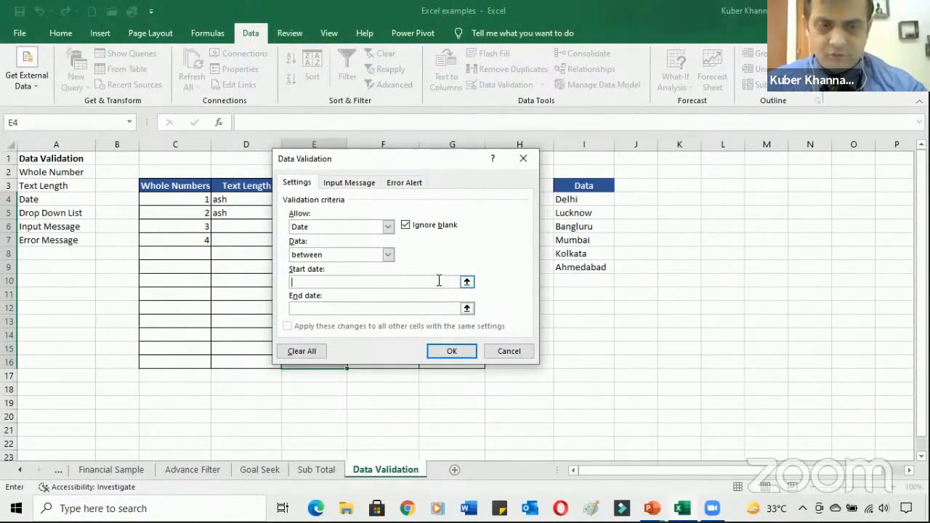
type("1/")
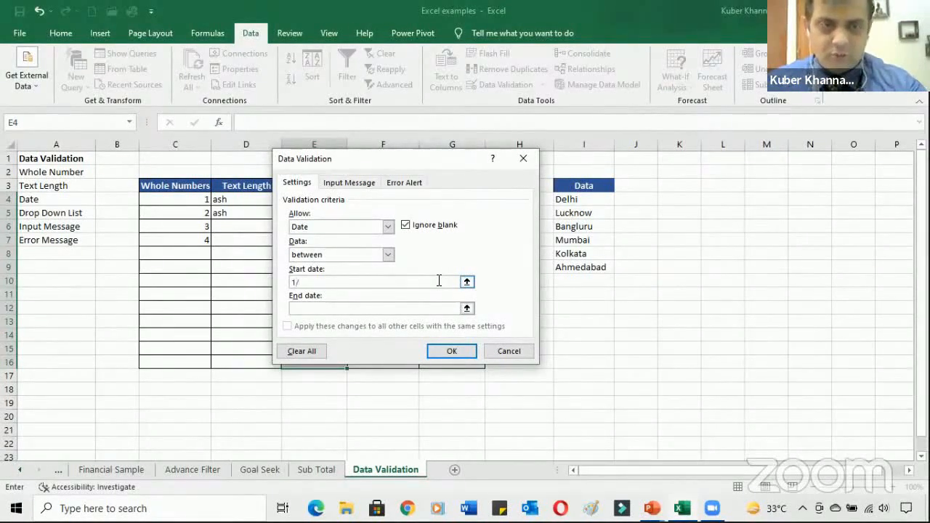
type("12/201")
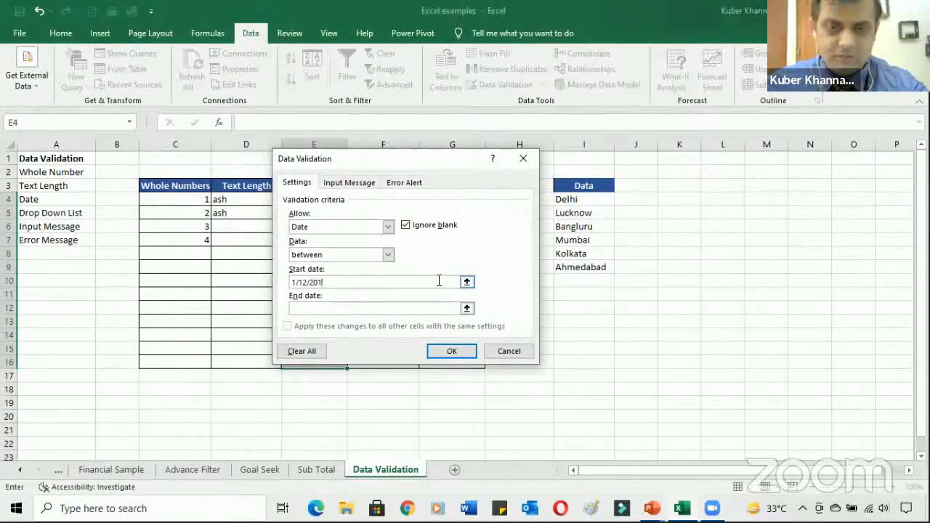
type("6")
left_click(433, 313)
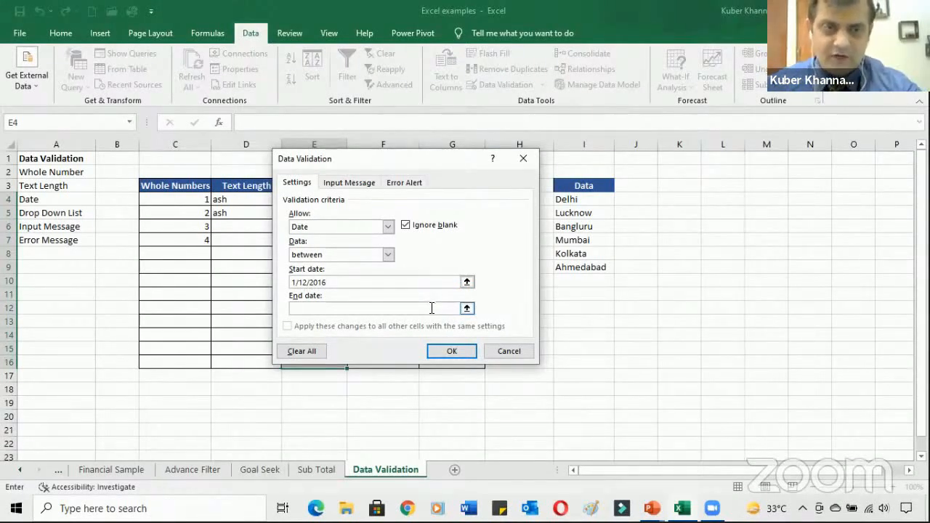
type("1")
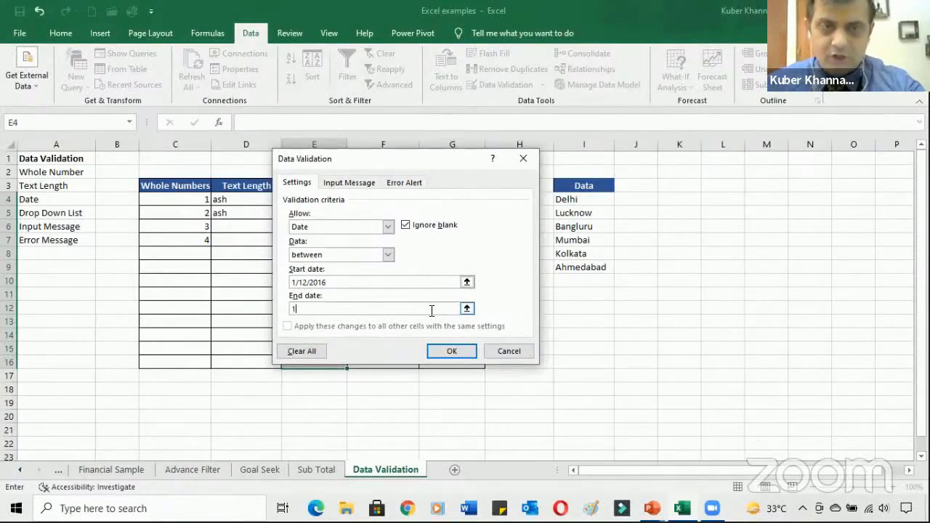
type("/12/")
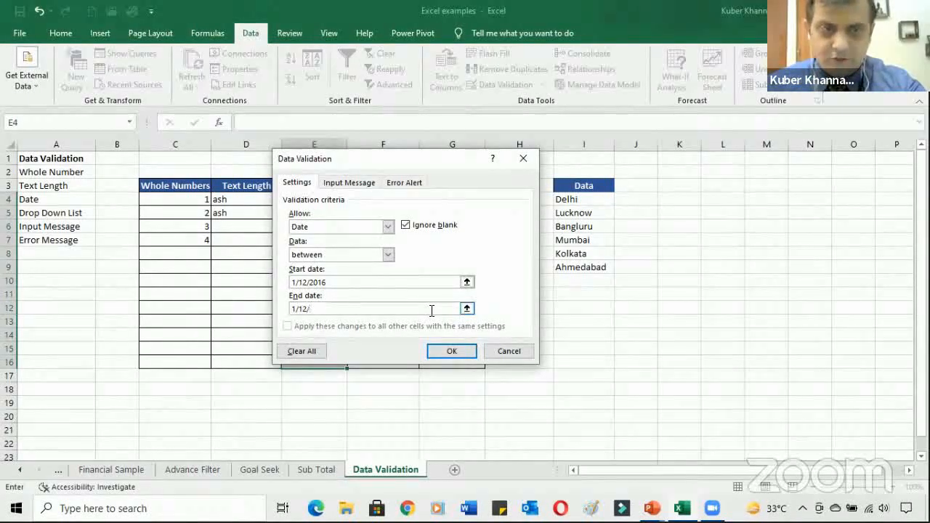
type("2017")
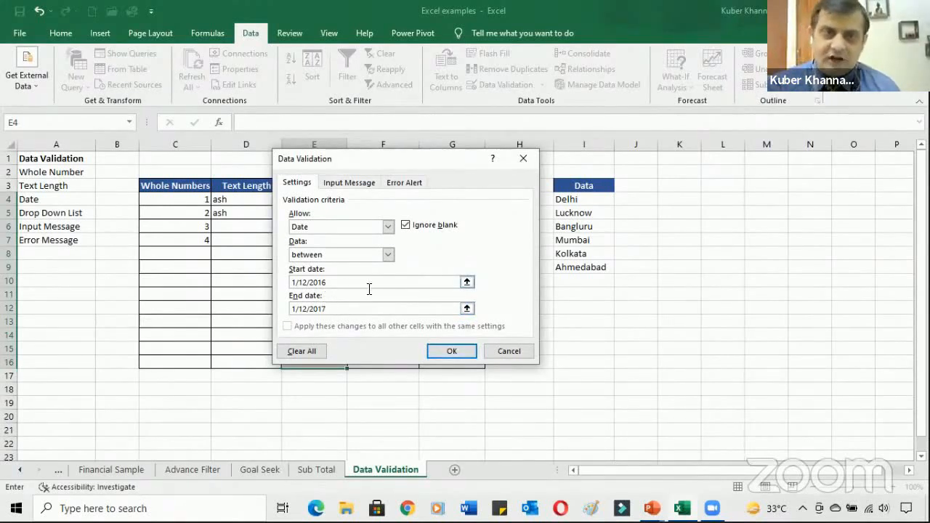
left_click(452, 352)
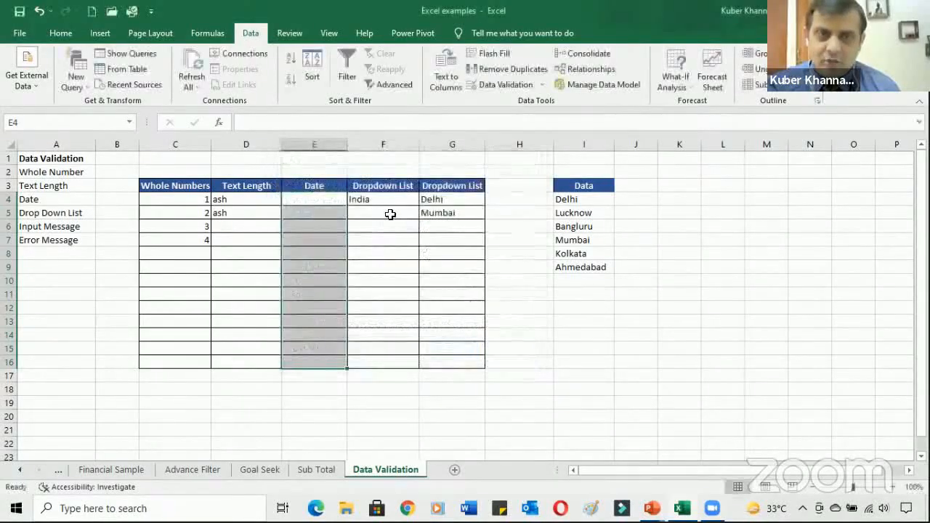
Step: Test the date rule by trying to enter 30/11/2016 in cell E4, and discard the entry
left_click(337, 200)
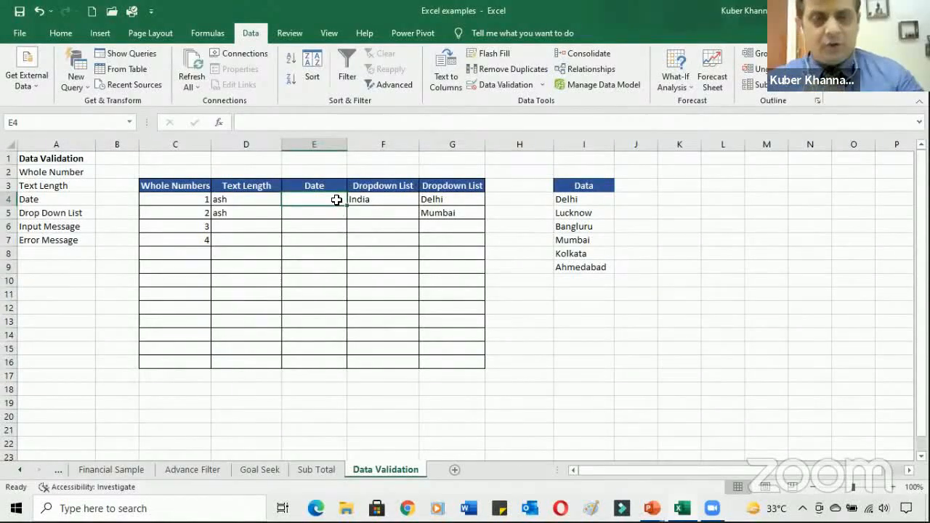
type("1")
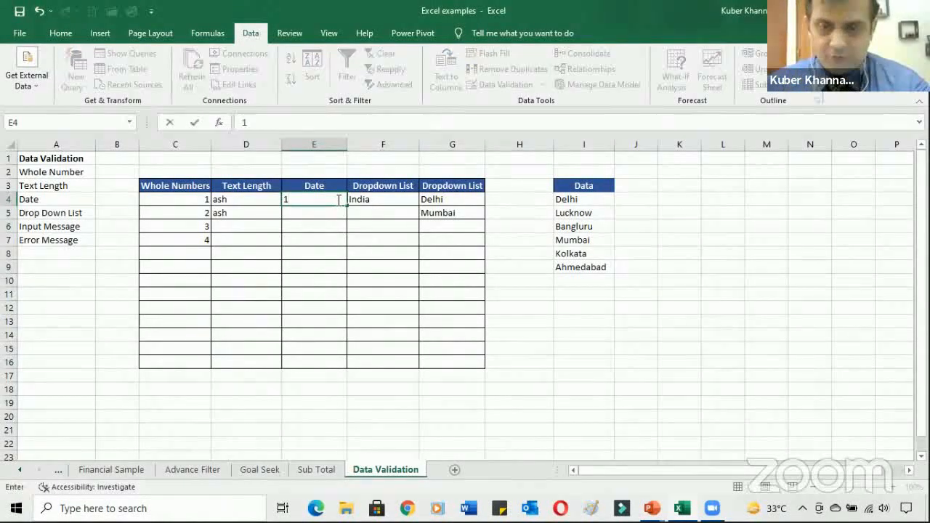
key("BackSpace")
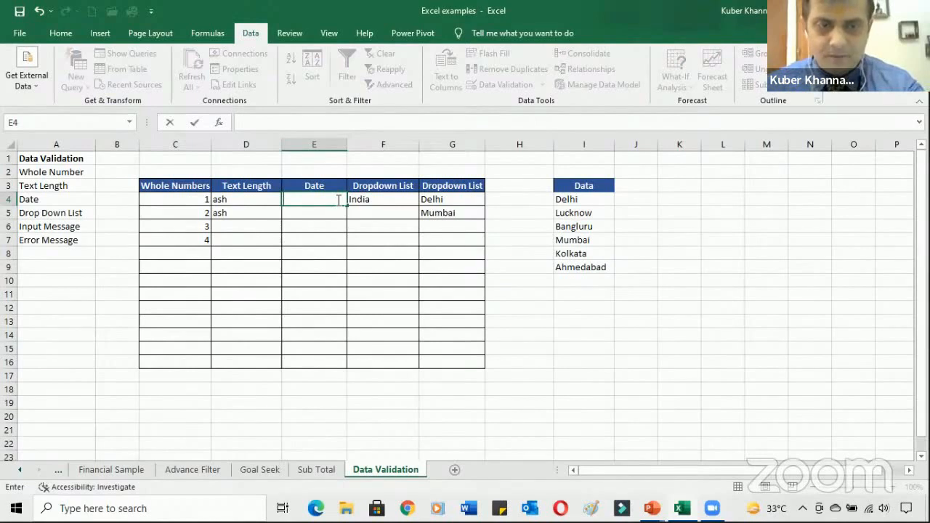
type("30")
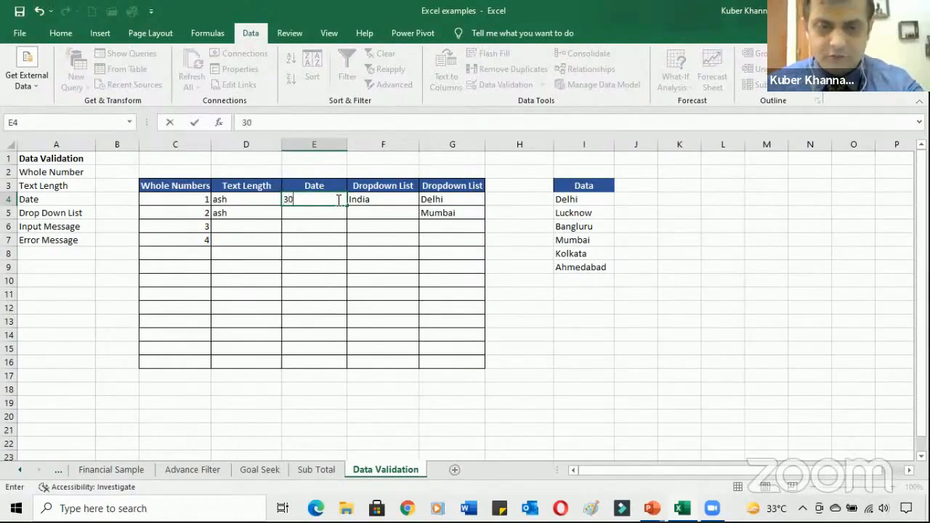
type("/11/201")
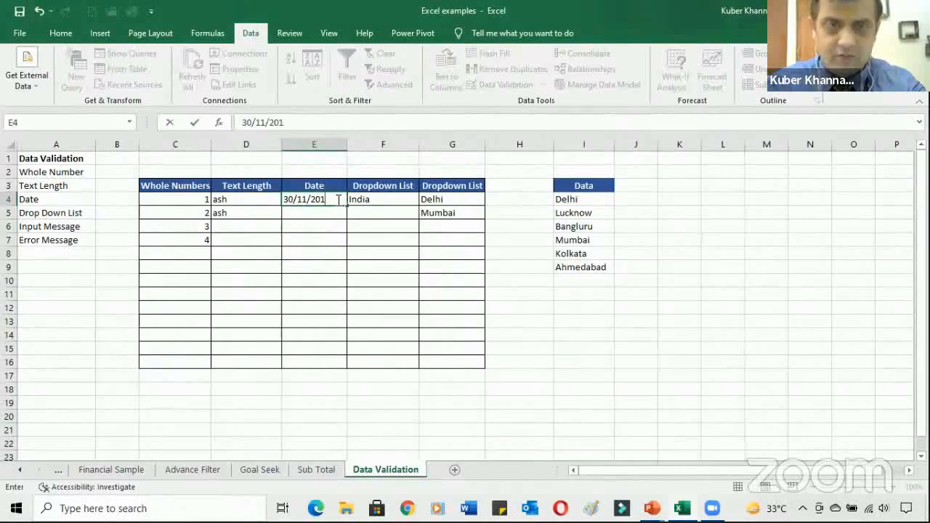
type("6")
key("Return")
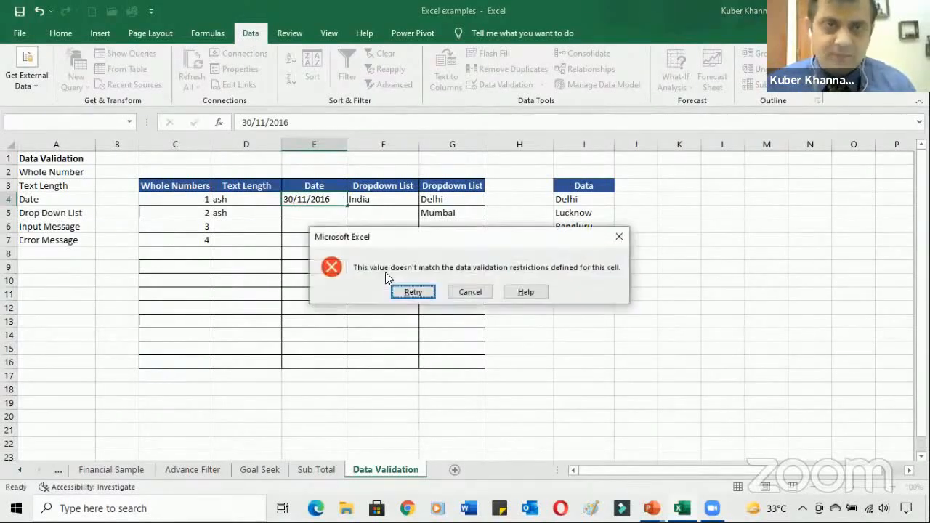
left_click(461, 292)
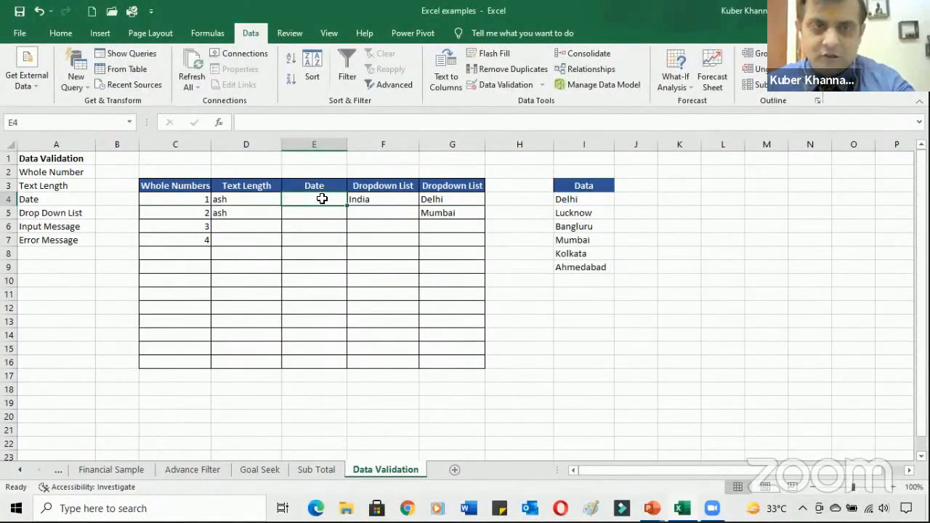
Step: Enter the date 2/12/2016 in cell E4
type("2/12/")
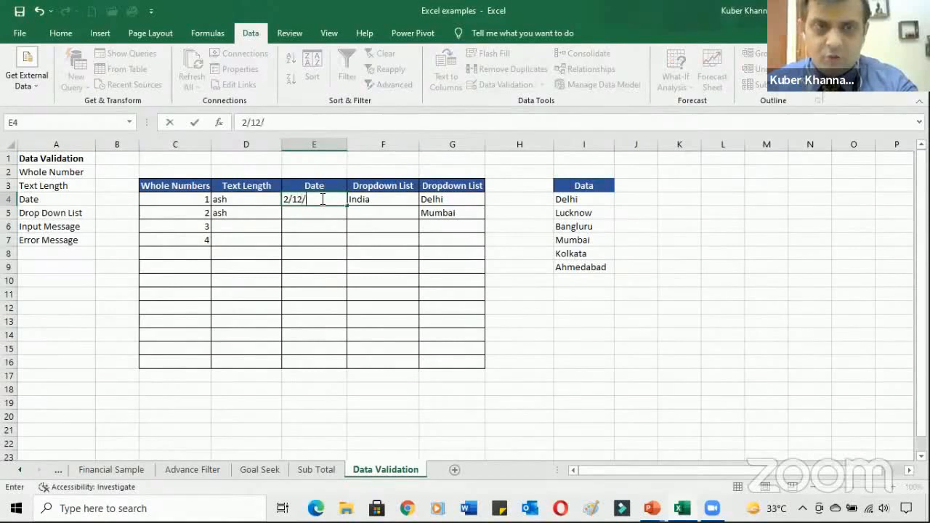
type("2016")
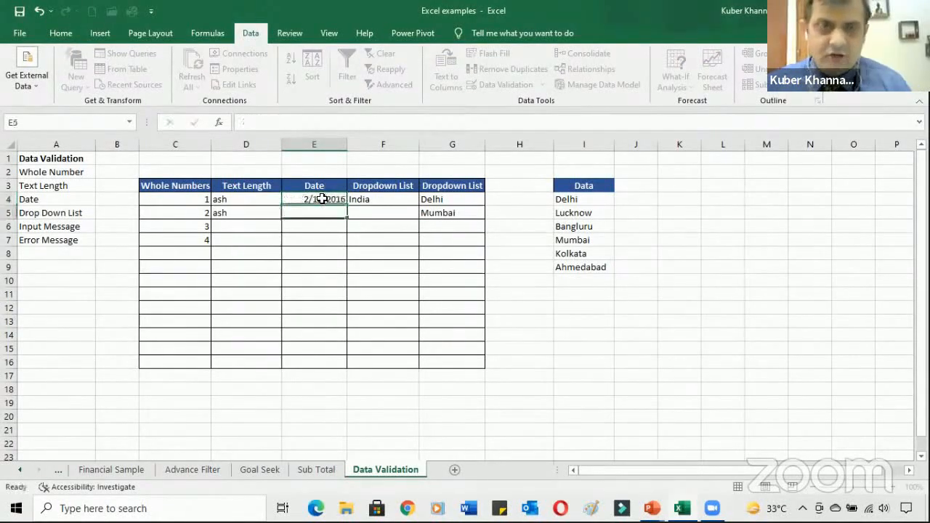
key("Return")
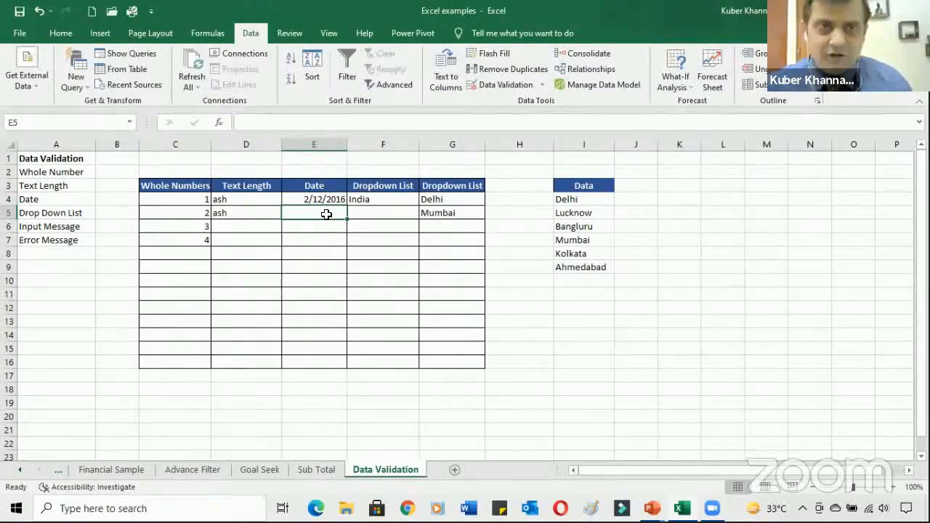
Step: Test the end of the date range by trying to enter 2/12/2017 in cell E5, and discard the entry
type("2")
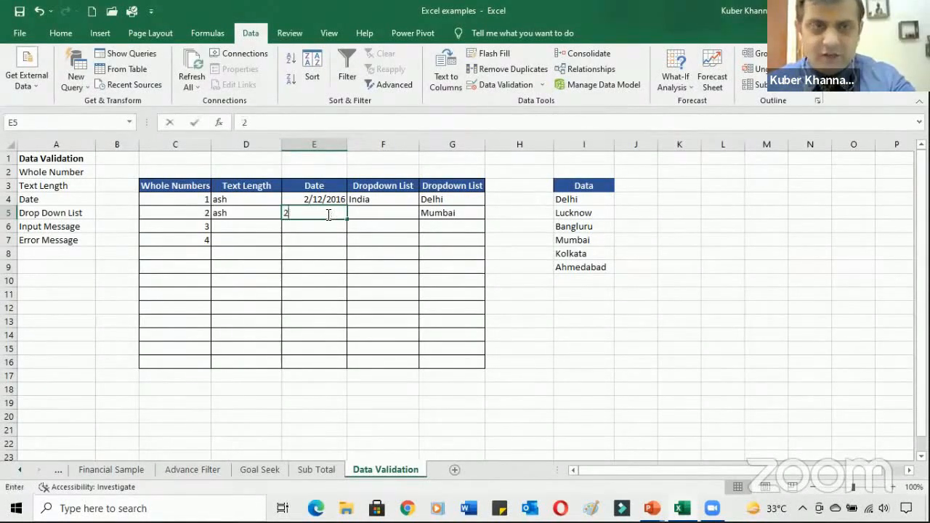
type("/")
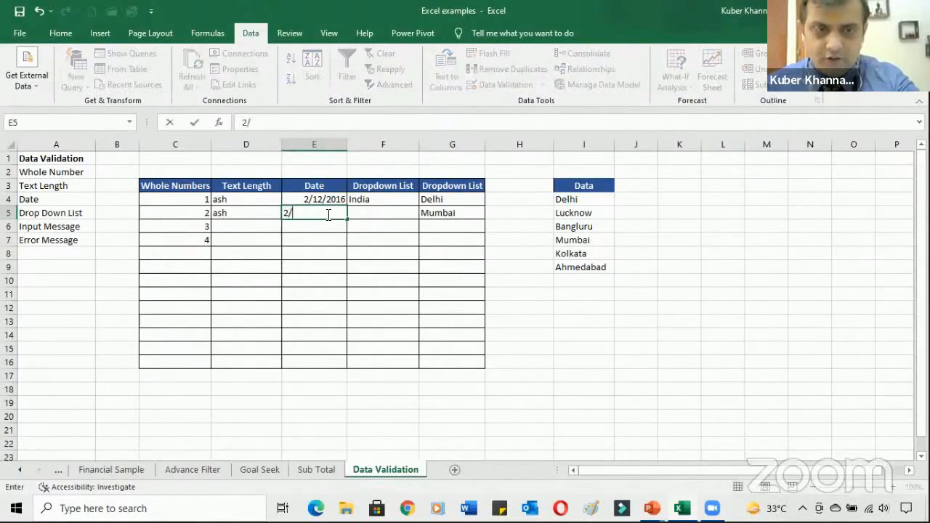
type("12/201")
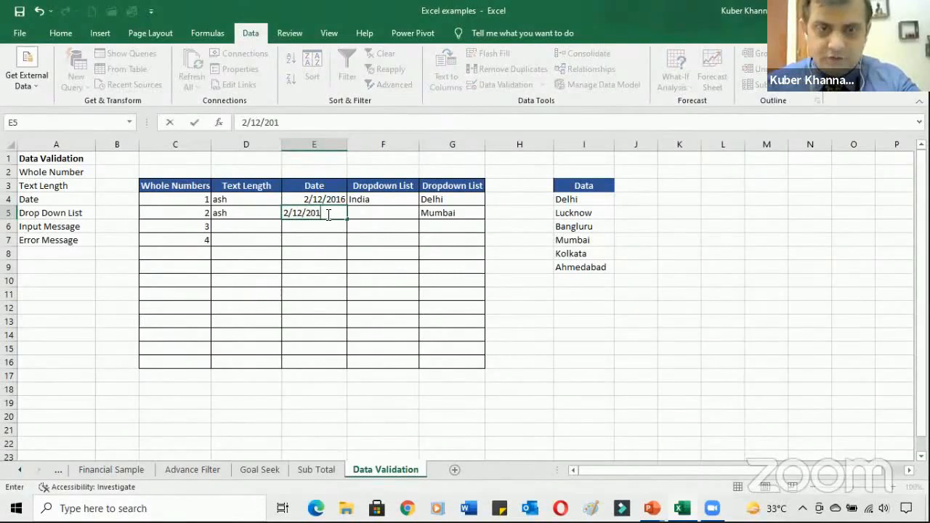
type("7")
key("Return")
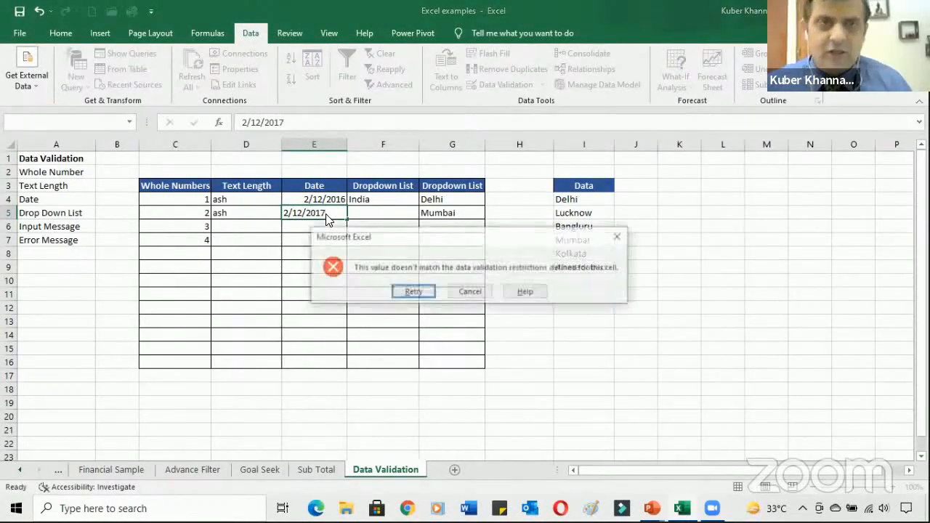
left_click(469, 292)
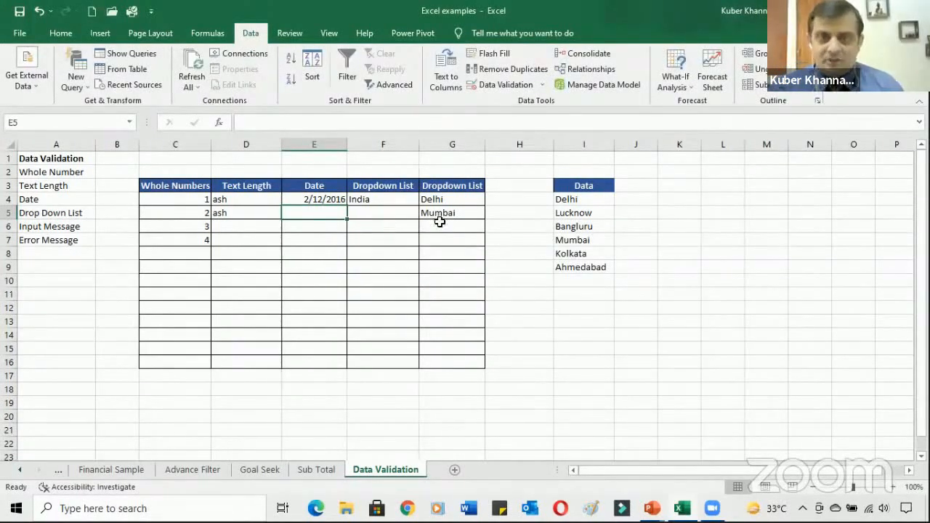
Step: Clear the numbers from cells C4:C7 in the Whole Numbers column
left_click(161, 202)
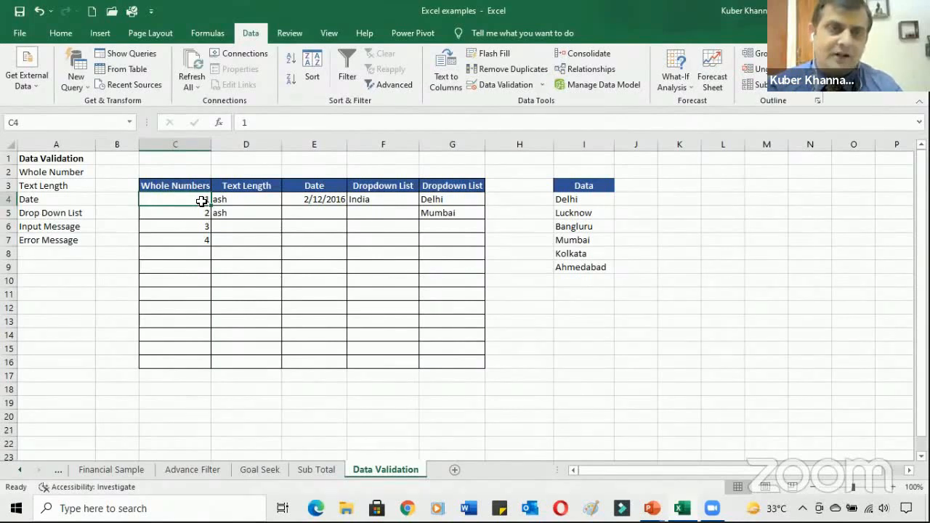
left_click_drag(201, 201, 206, 239)
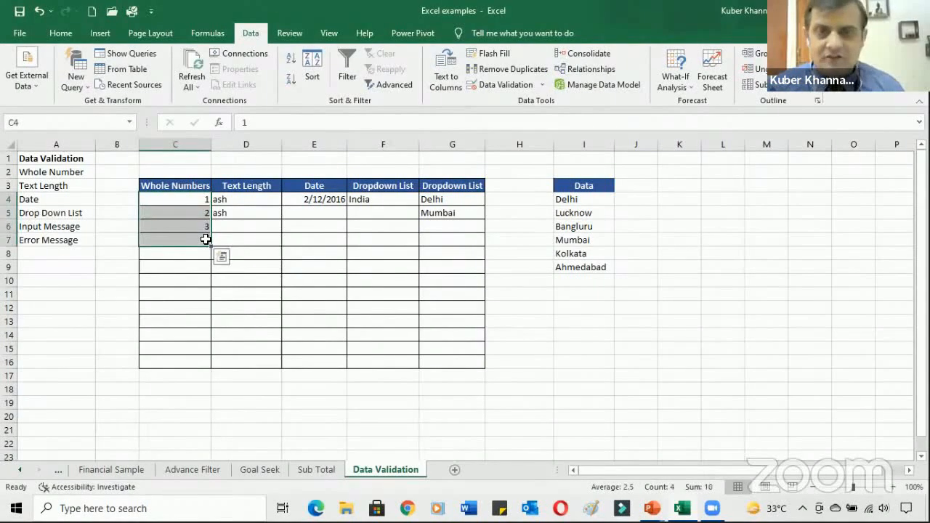
key("Delete")
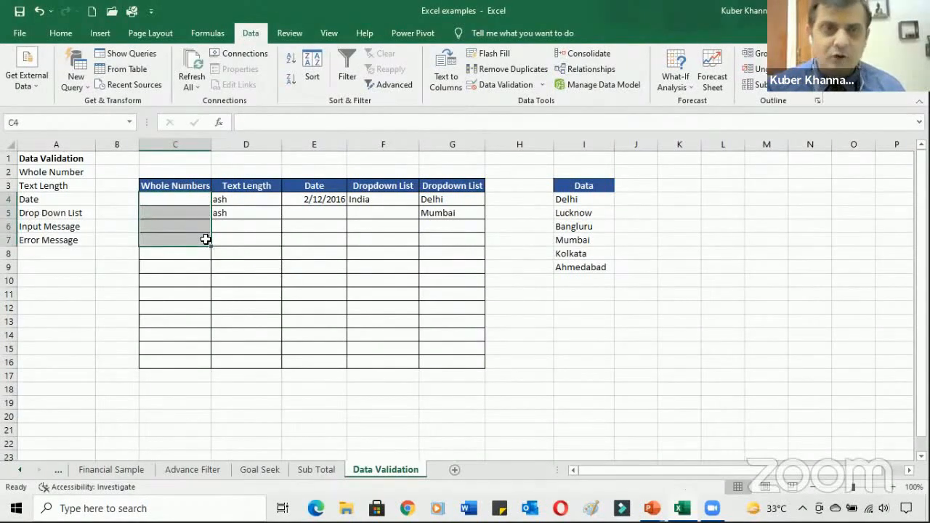
left_click(193, 200)
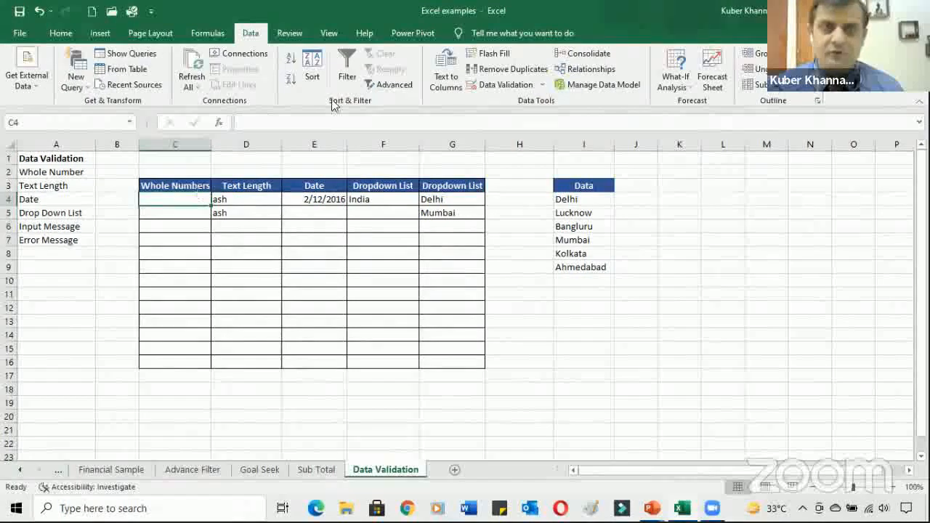
left_click(529, 84)
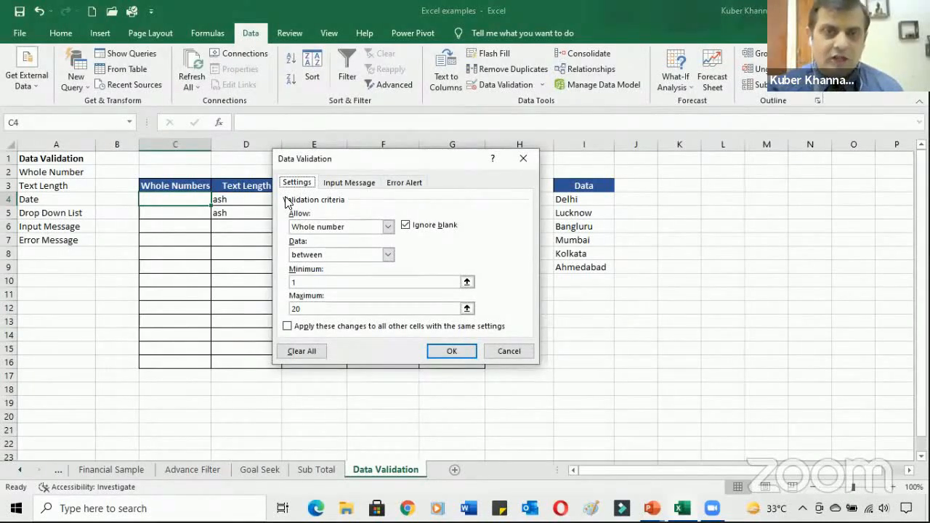
left_click(377, 185)
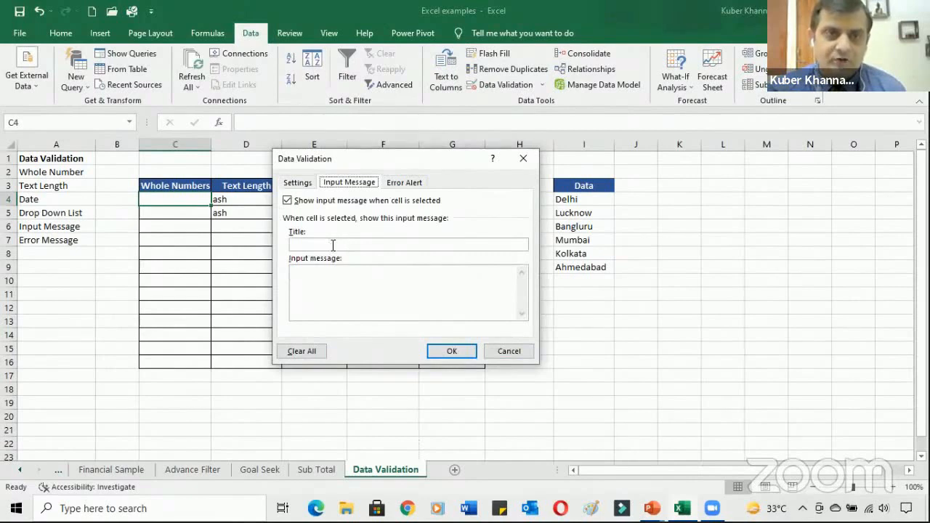
left_click(509, 351)
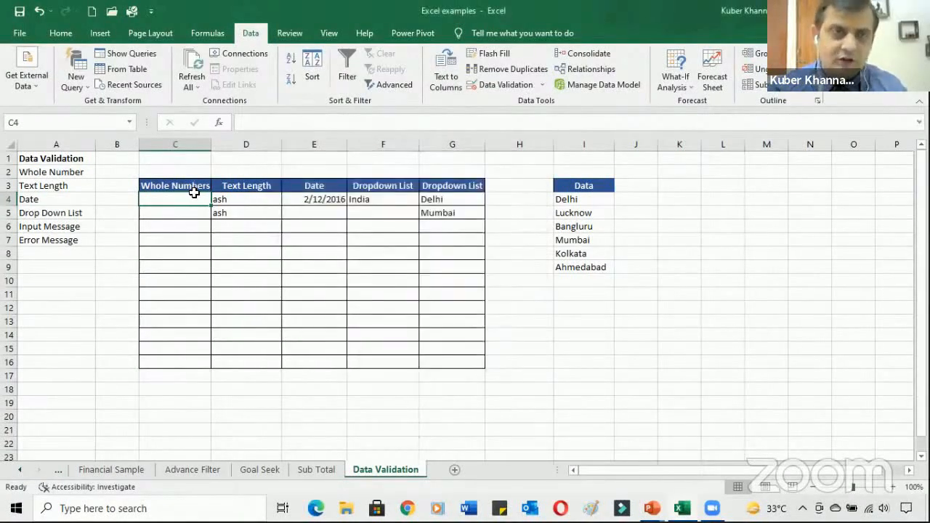
Step: Title the data validation input message for cells C4:C16 in the Whole Numbers column "Valid Entries Accepted"
left_click_drag(191, 198, 190, 360)
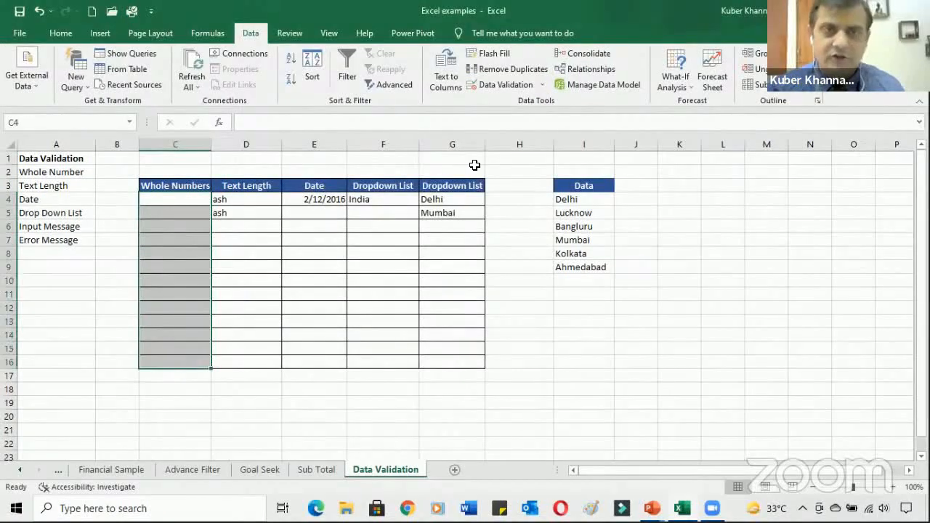
left_click(539, 84)
left_click(530, 102)
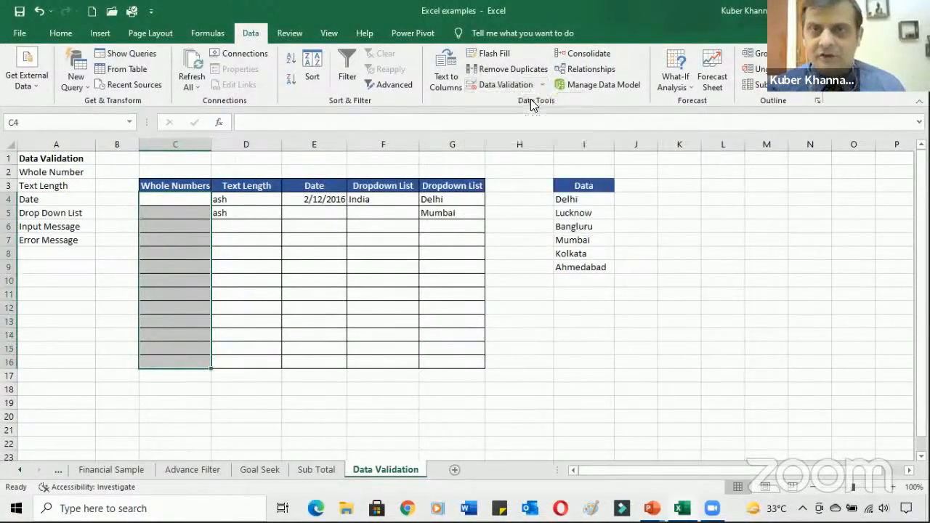
left_click(352, 185)
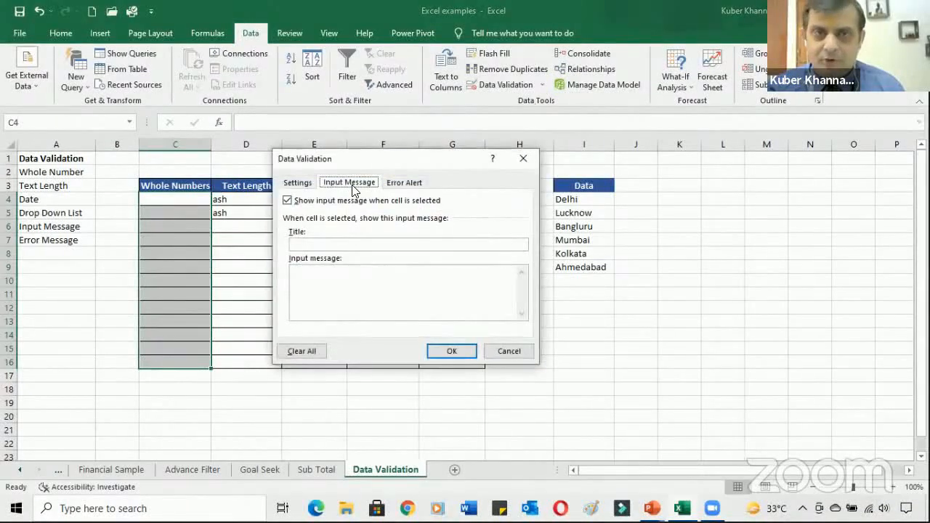
left_click(354, 244)
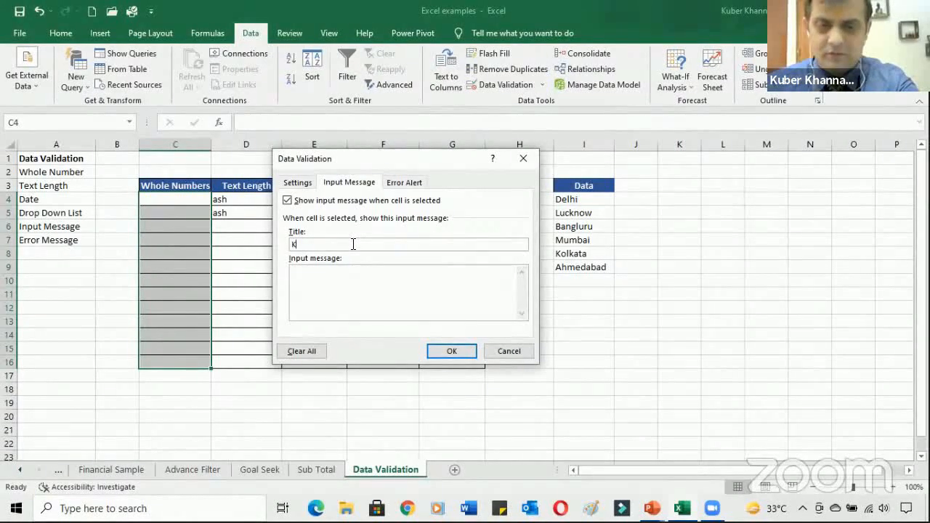
key("BackSpace")
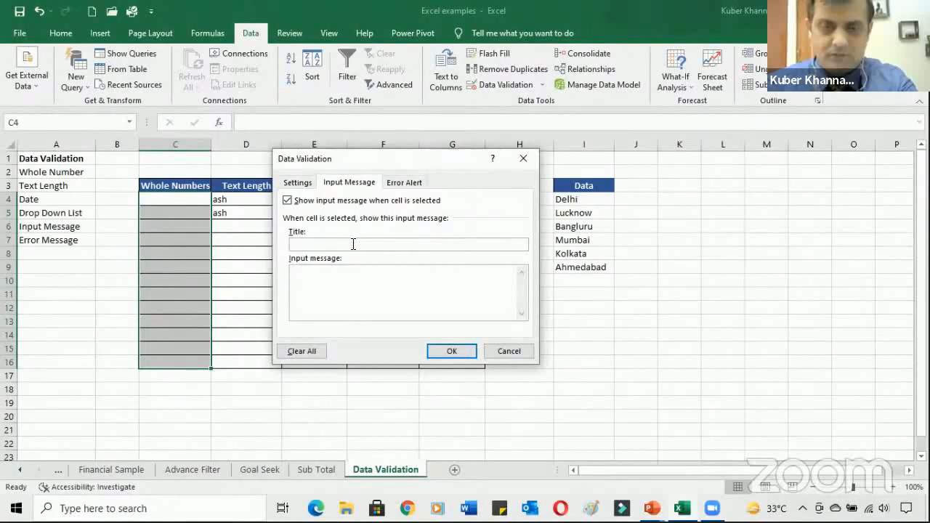
type("Valid ")
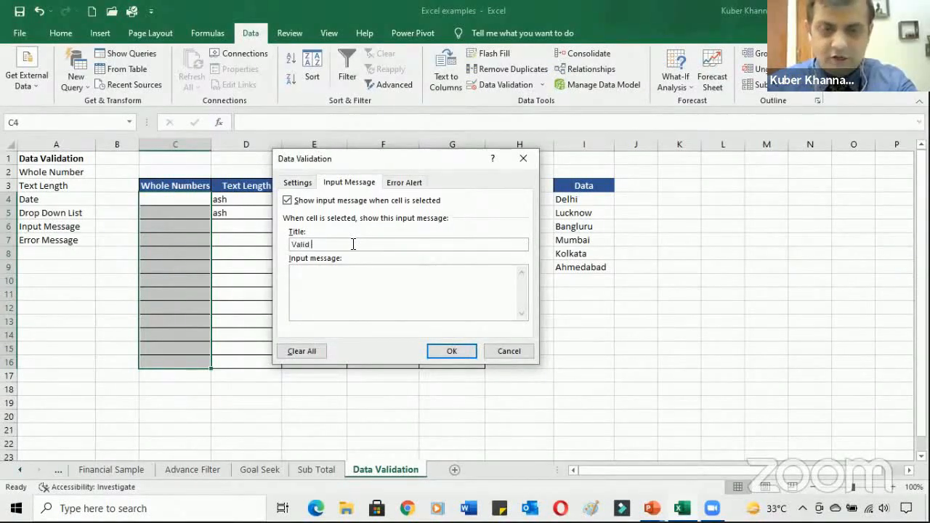
type("Entrie")
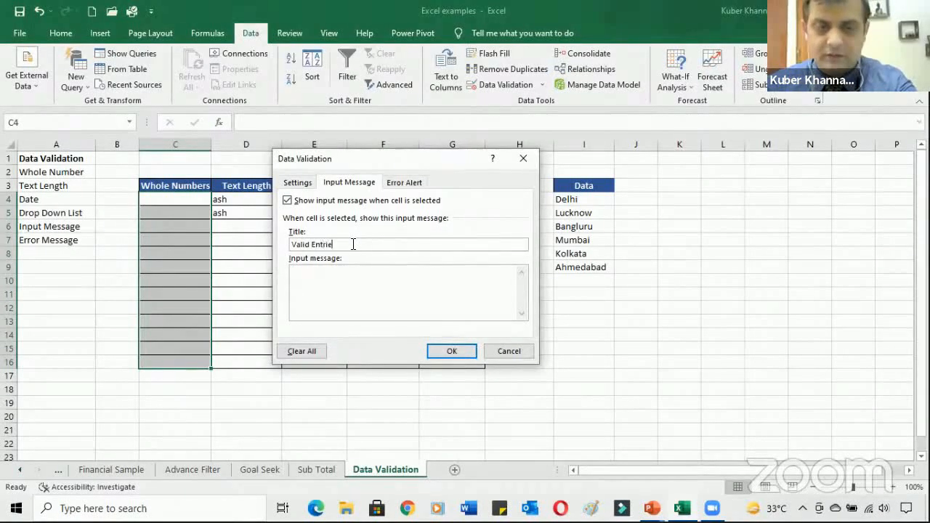
type("s Accepted")
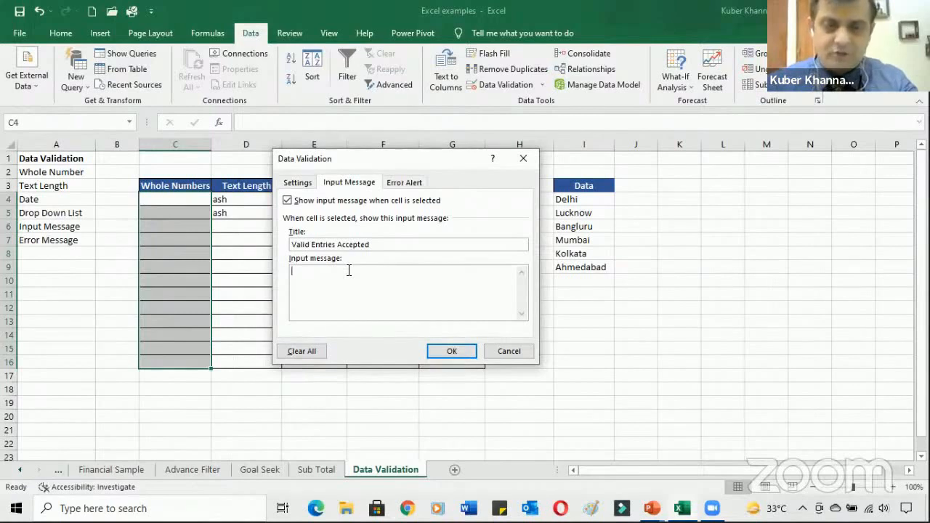
Step: Set the input message text to "Kindly enter numbers between 1 to 20" and apply it to the column
type("Kindly en")
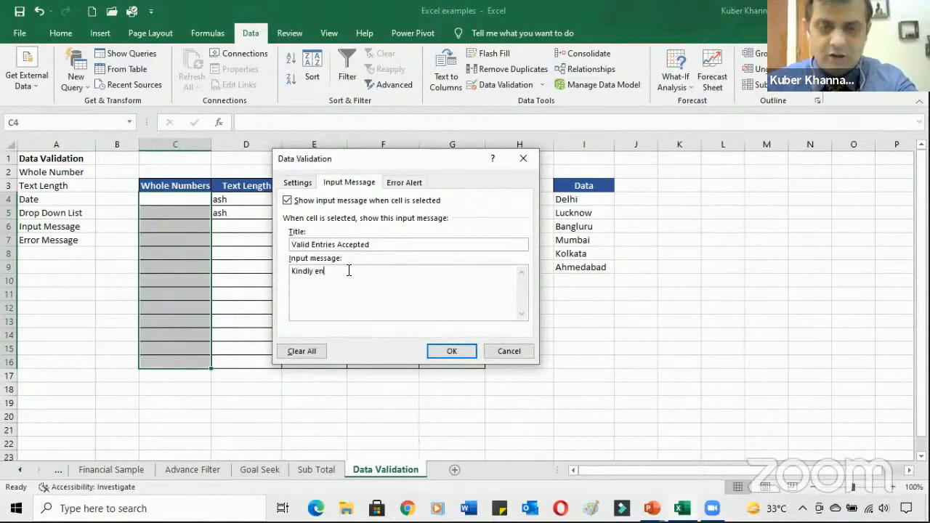
type("ter numb")
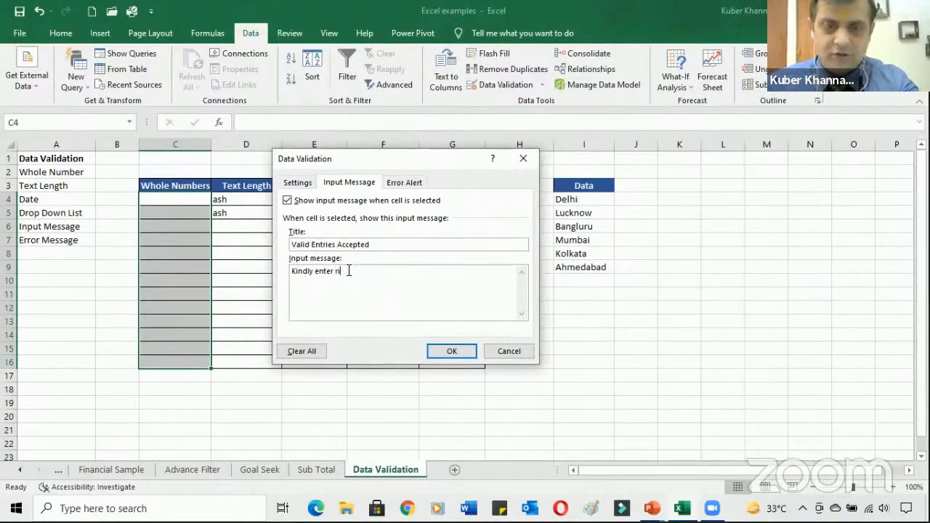
type("ers ")
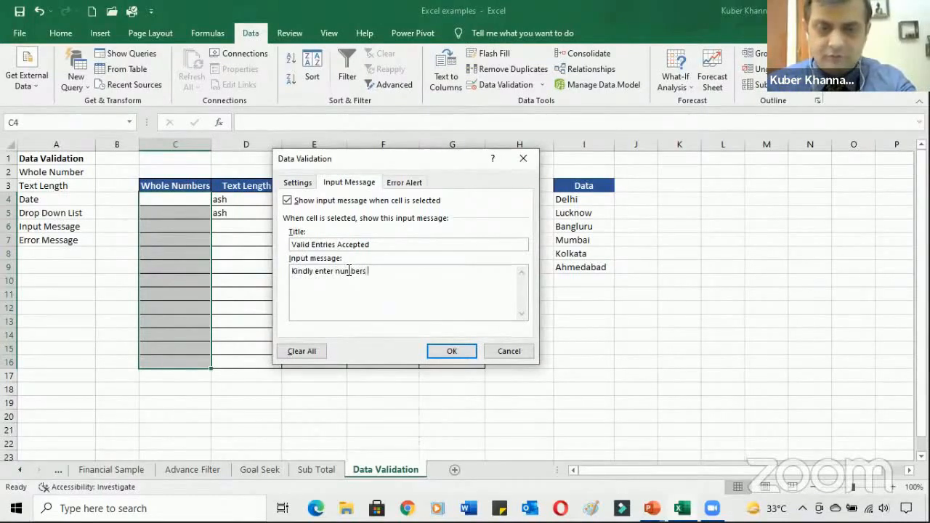
type("between ")
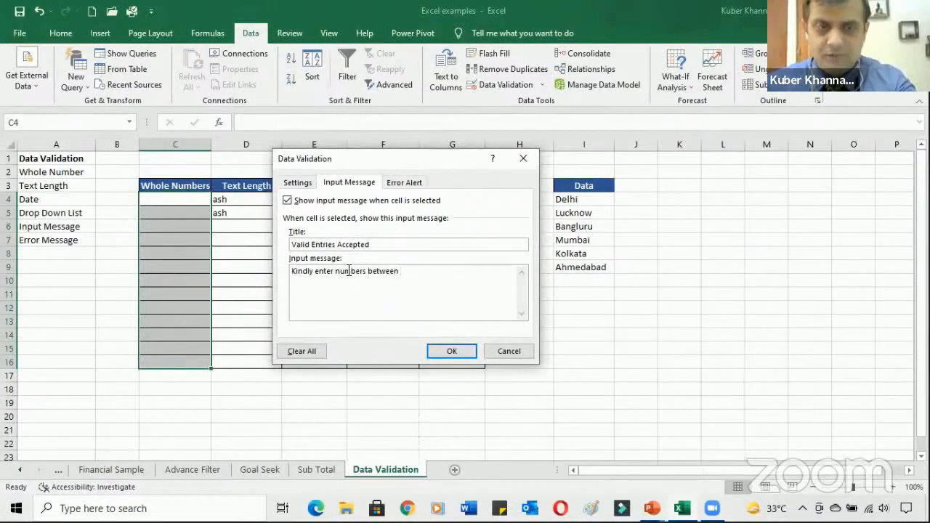
type("1 to 20")
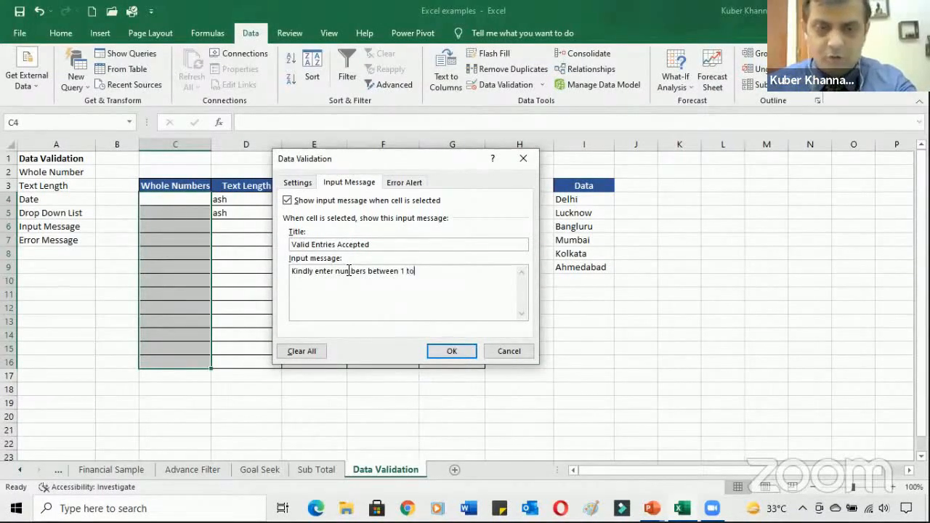
left_click(449, 351)
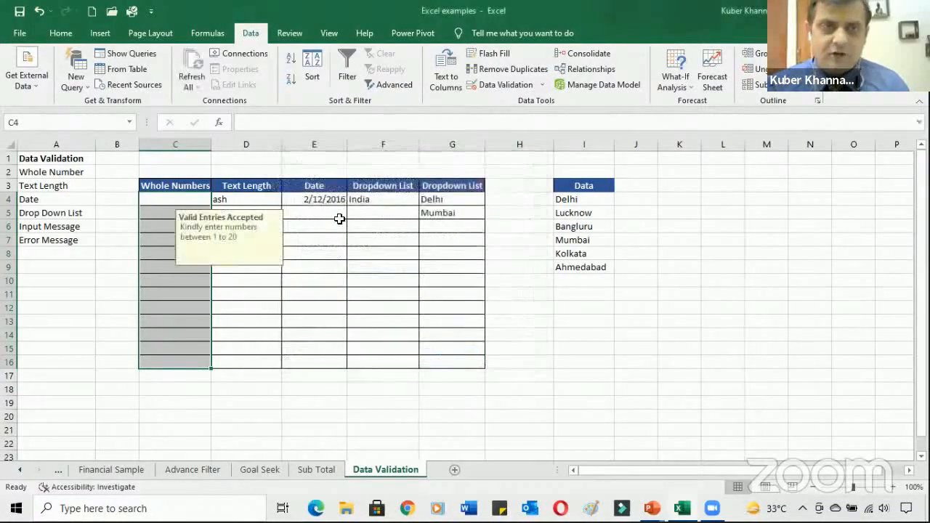
Step: Check the input message on individual cells throughout the Whole Numbers column, comparing it with cell D4 in the Text Length column
left_click(200, 201)
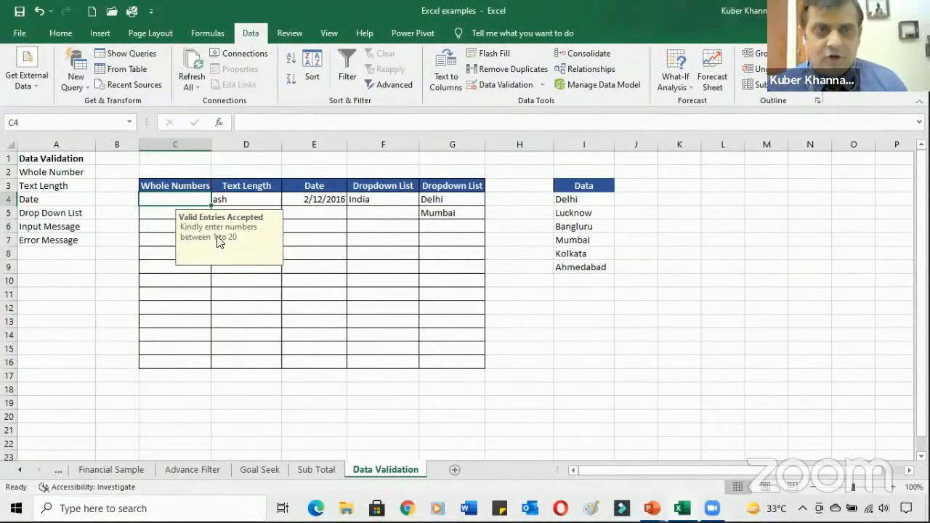
left_click(160, 213)
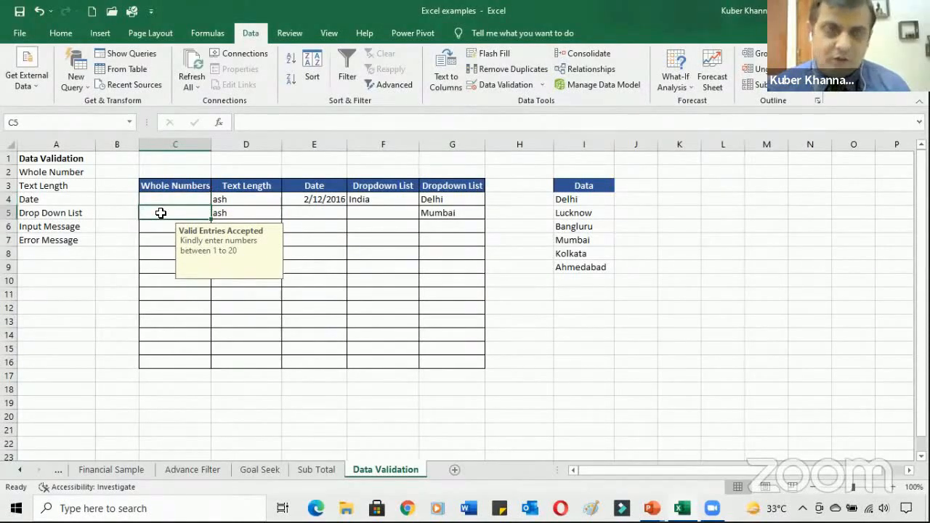
key("Down")
key("Down")
key("Down")
key("Down")
key("Down")
key("Down")
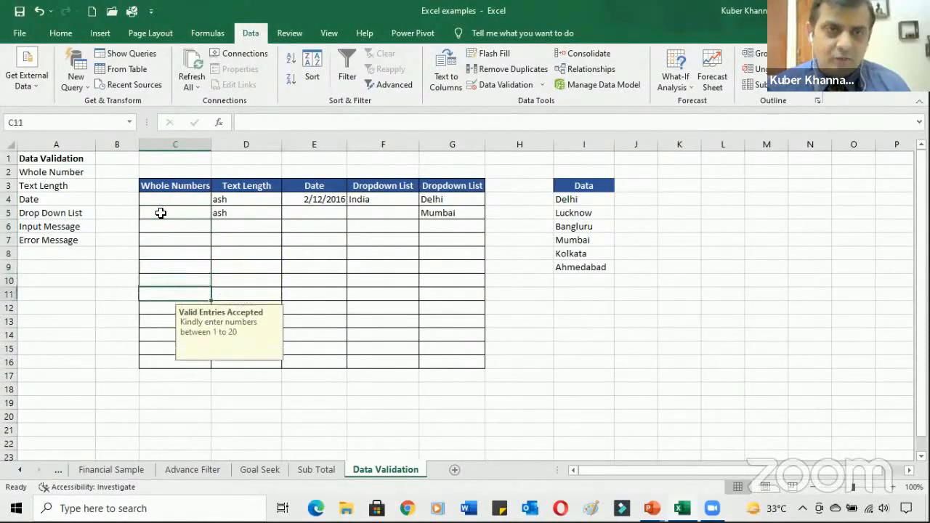
key("Down")
key("Down")
key("Down")
key("Down")
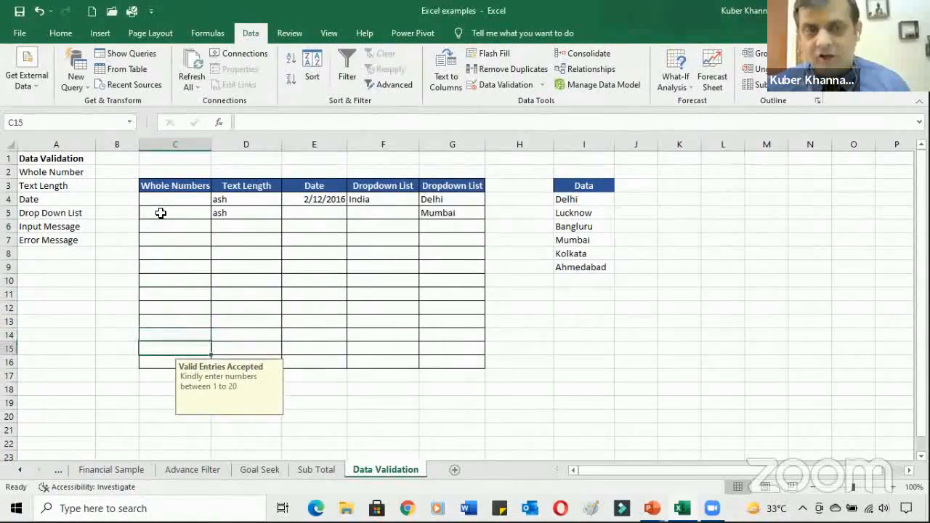
key("Up")
key("Up")
key("Up")
key("Up")
key("Up")
key("Up")
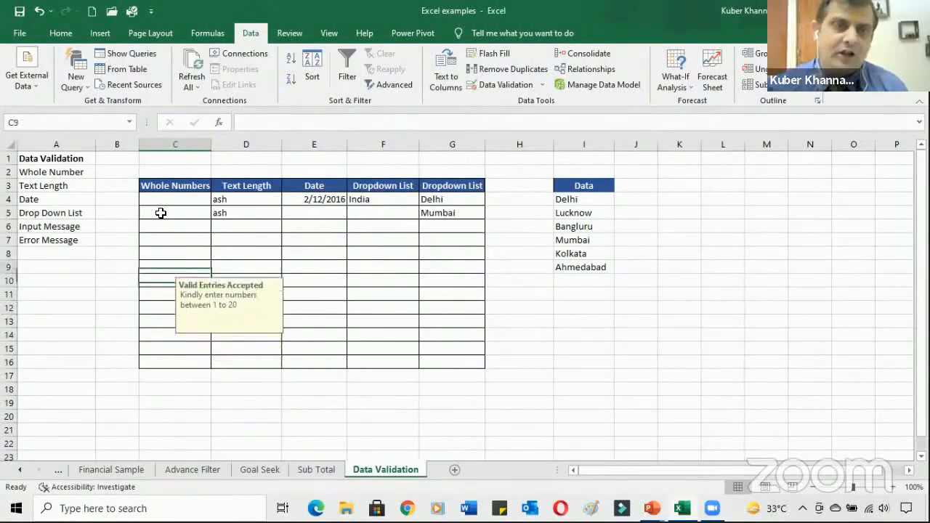
key("Up")
key("Up")
key("Up")
key("Up")
key("Up")
key("Up")
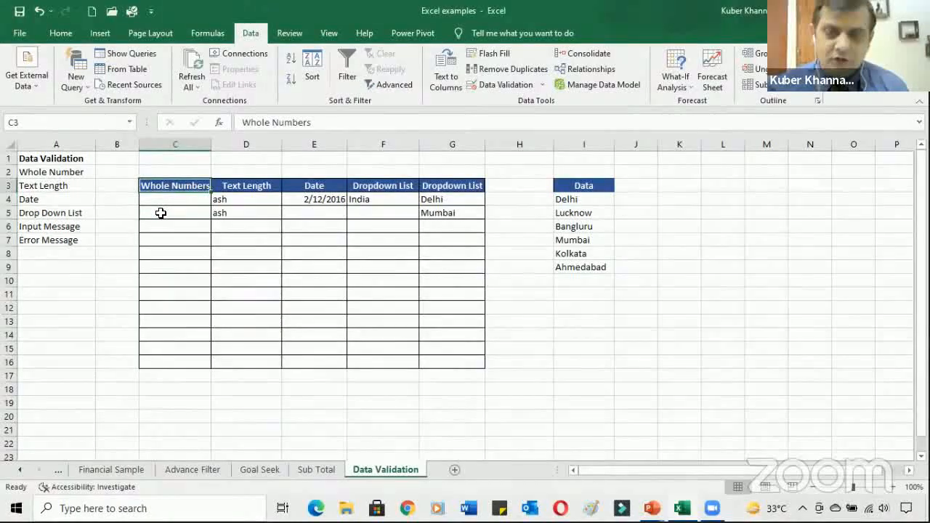
key("Down")
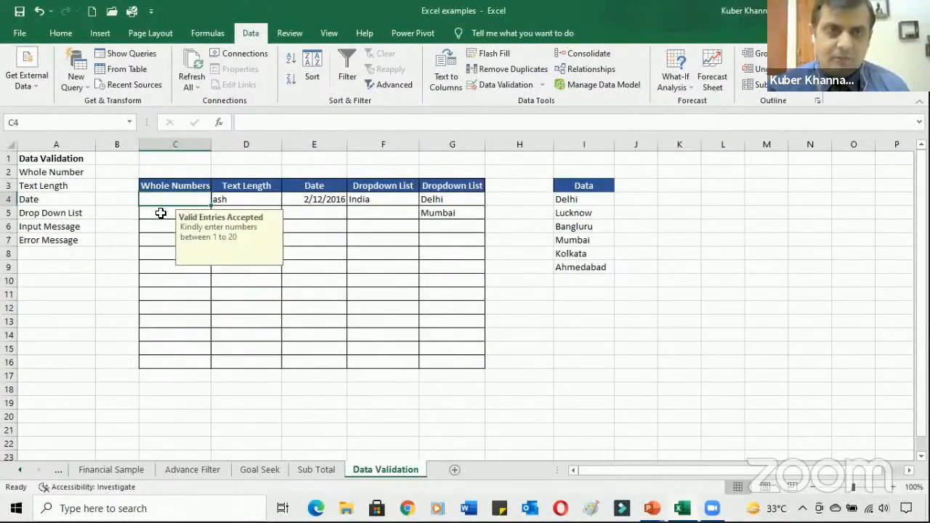
left_click(255, 201)
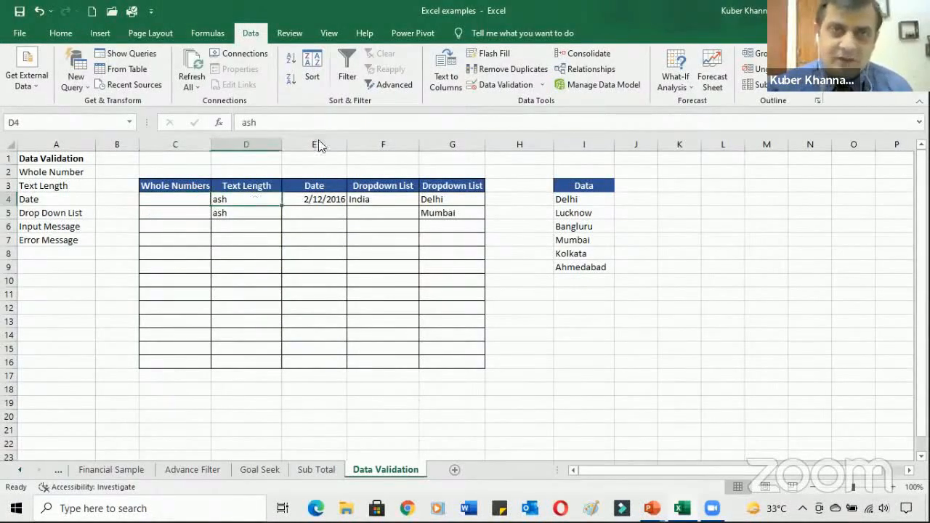
left_click(198, 198)
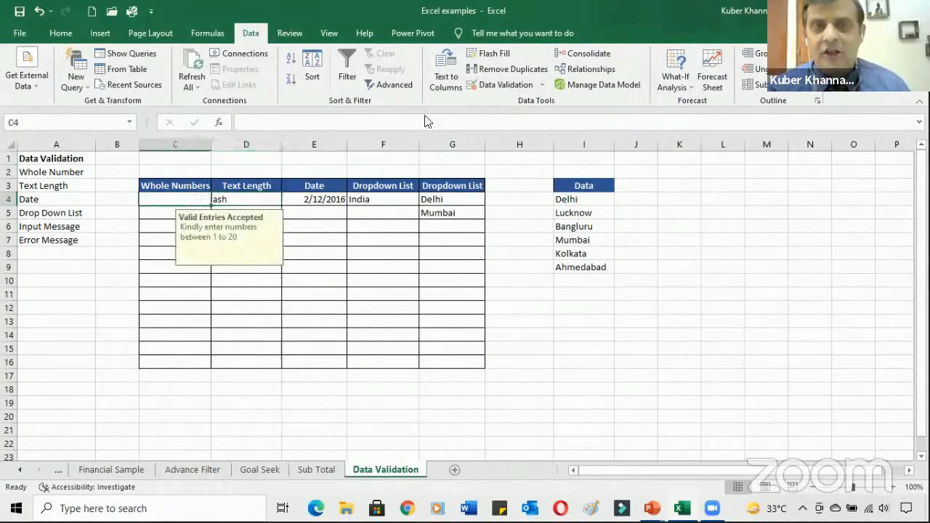
Step: Title the data validation error alert for cells C4:C16 in the Whole Numbers column "Invalid Entries"
left_click(541, 85)
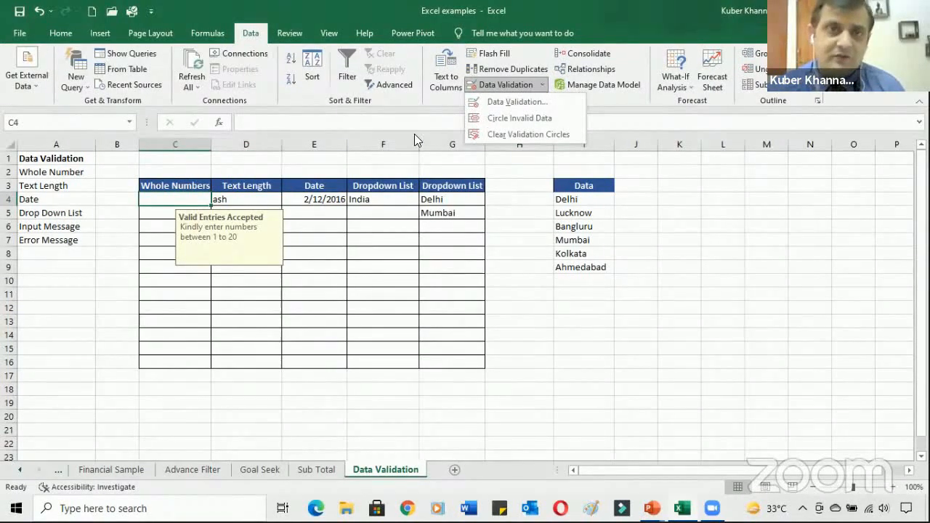
left_click(165, 199)
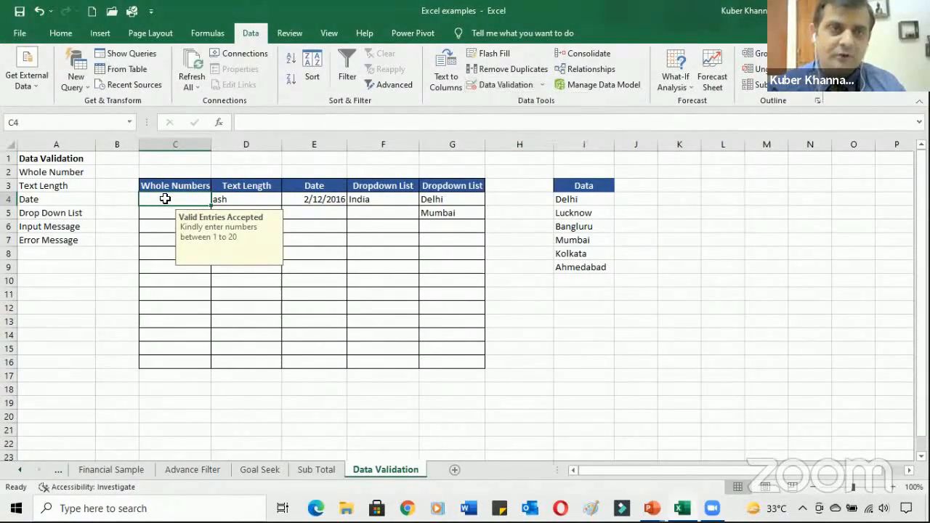
left_click_drag(165, 199, 187, 356)
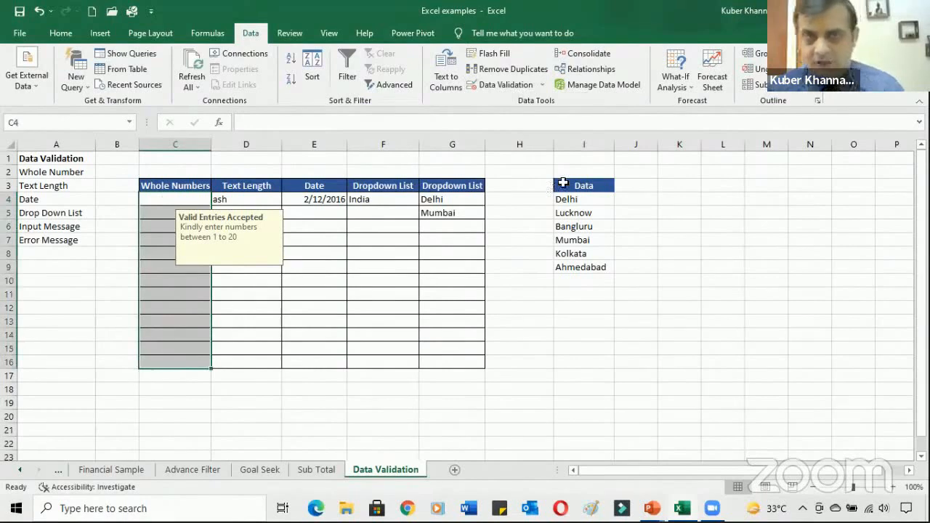
left_click(541, 84)
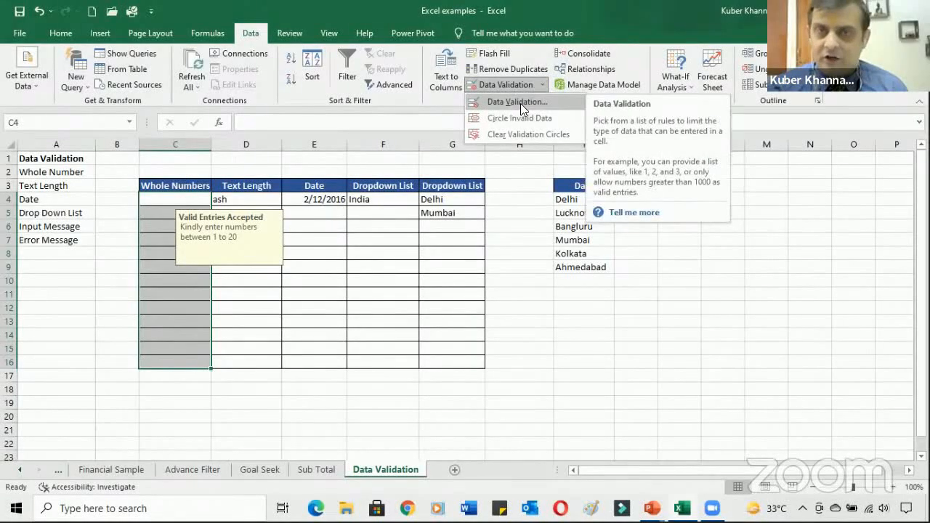
left_click(521, 103)
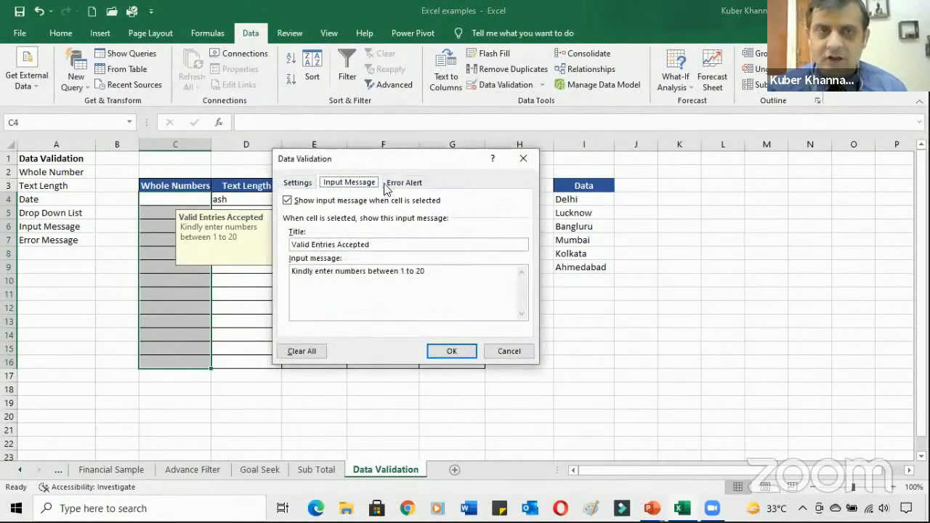
left_click(402, 183)
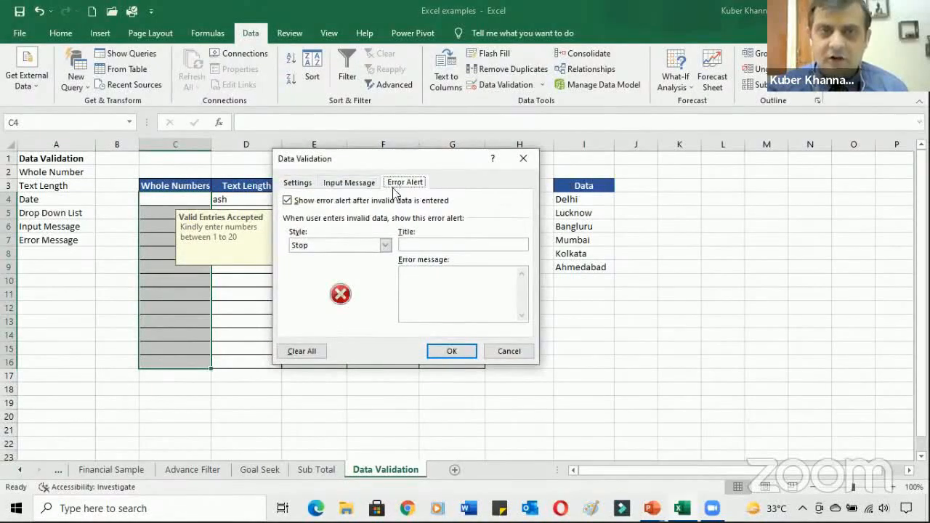
left_click(432, 245)
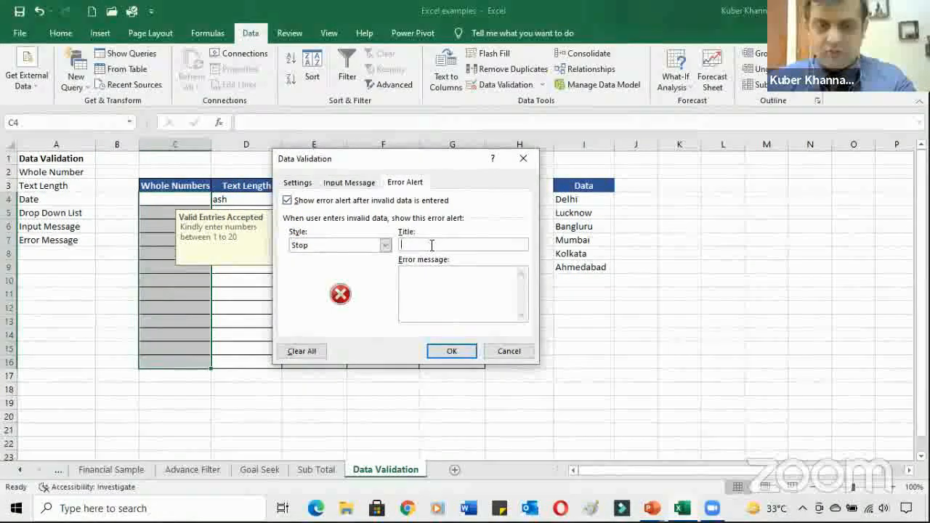
type("Invalid E")
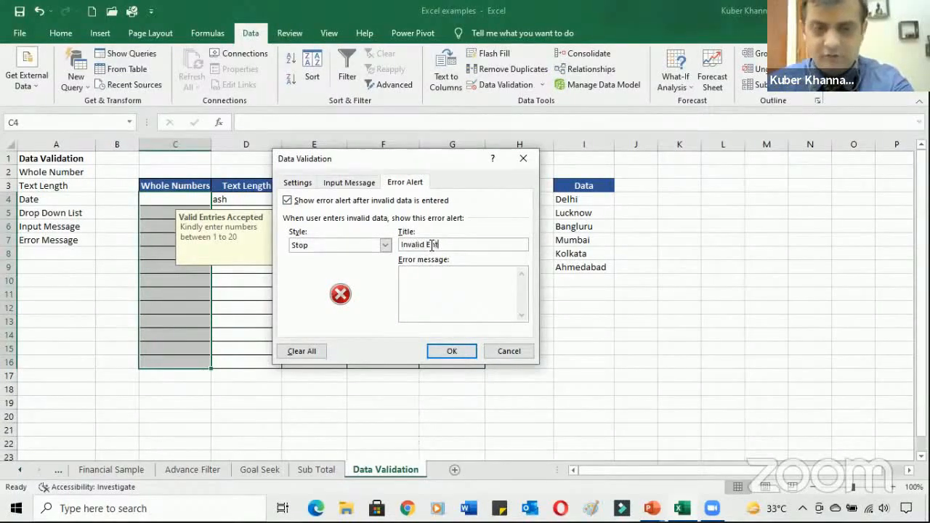
type("ntries")
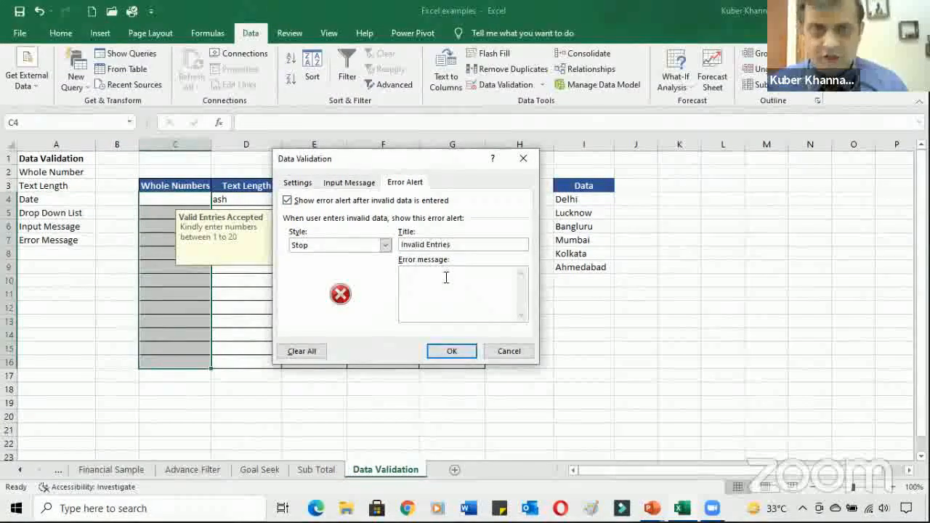
Step: Set the error alert message to "Please enter no. only between 1 to 20" and apply it to the Whole Numbers column
left_click(446, 277)
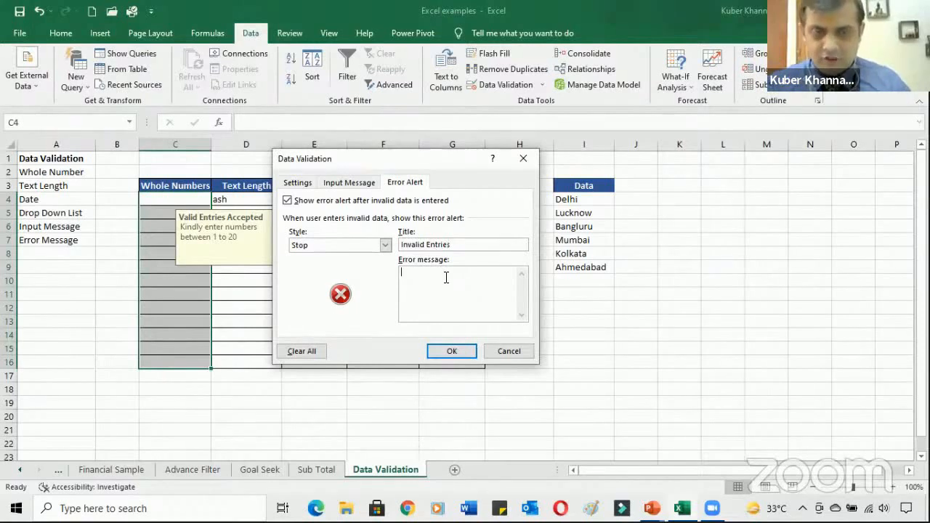
type("Please ")
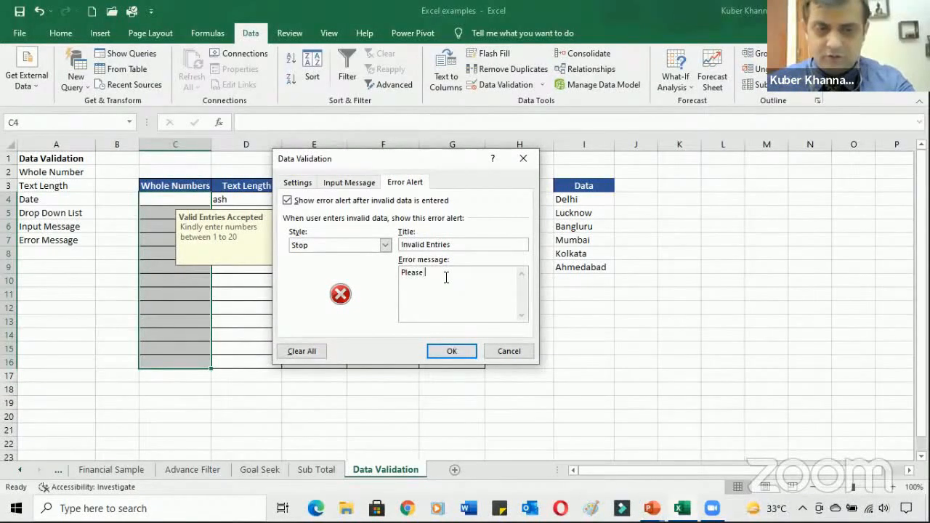
type("enter")
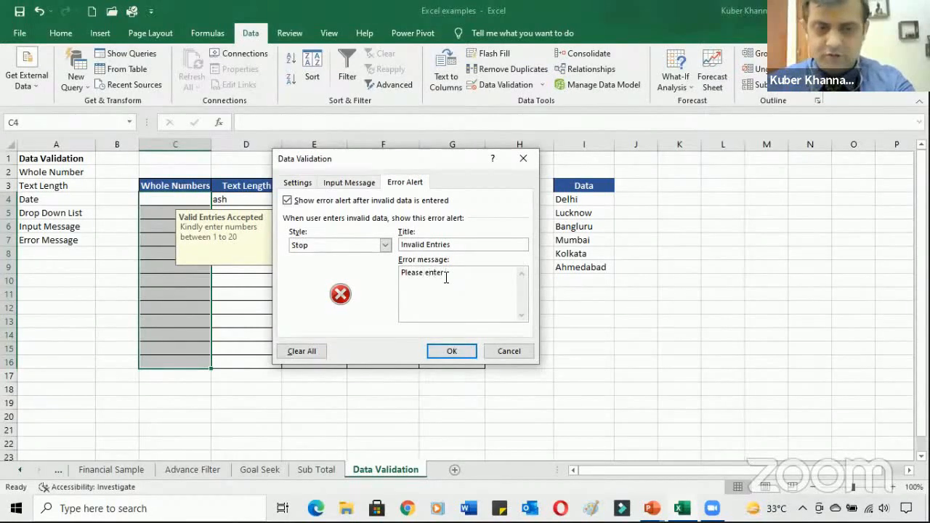
type(" no. ")
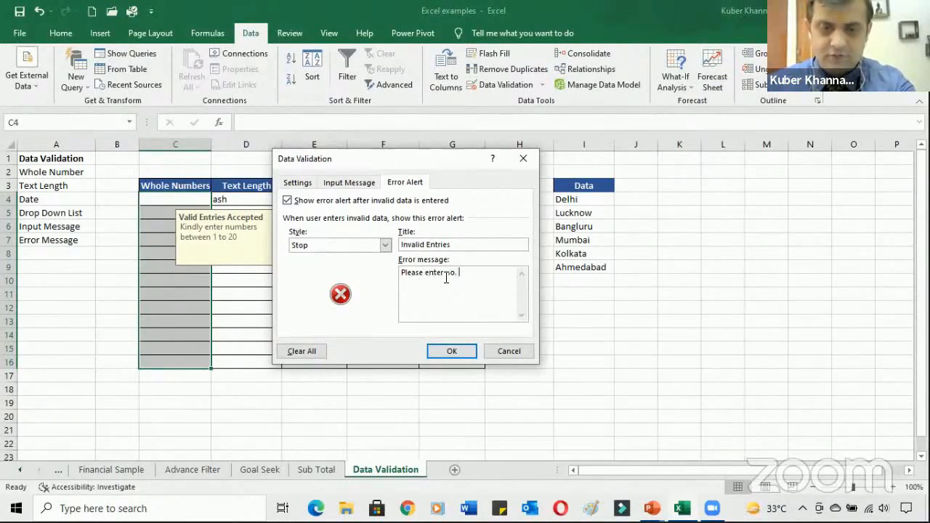
type("only")
key("BackSpace")
key("BackSpace")
key("BackSpace")
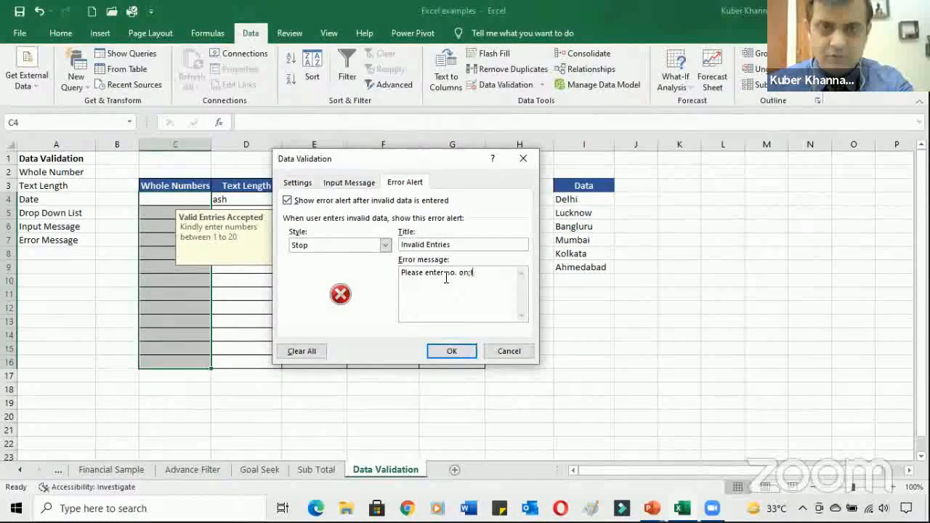
type("ly be")
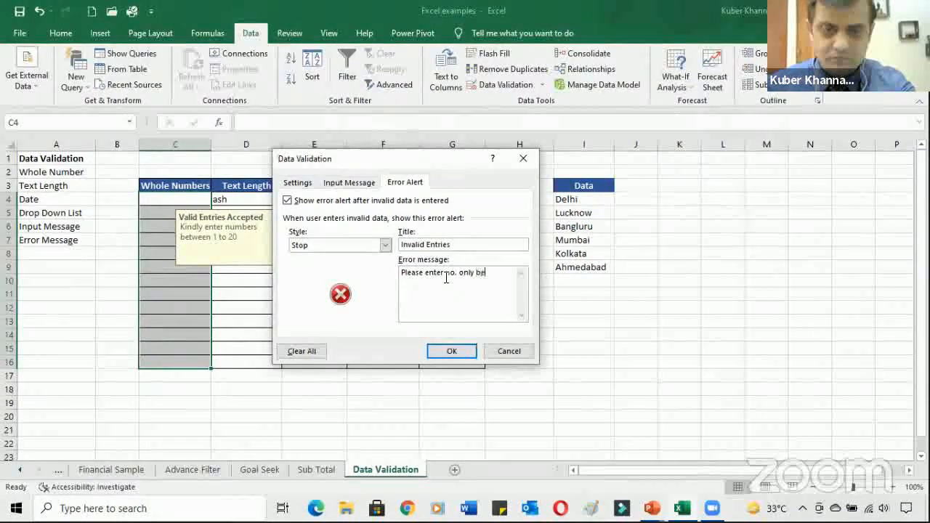
type("tween ")
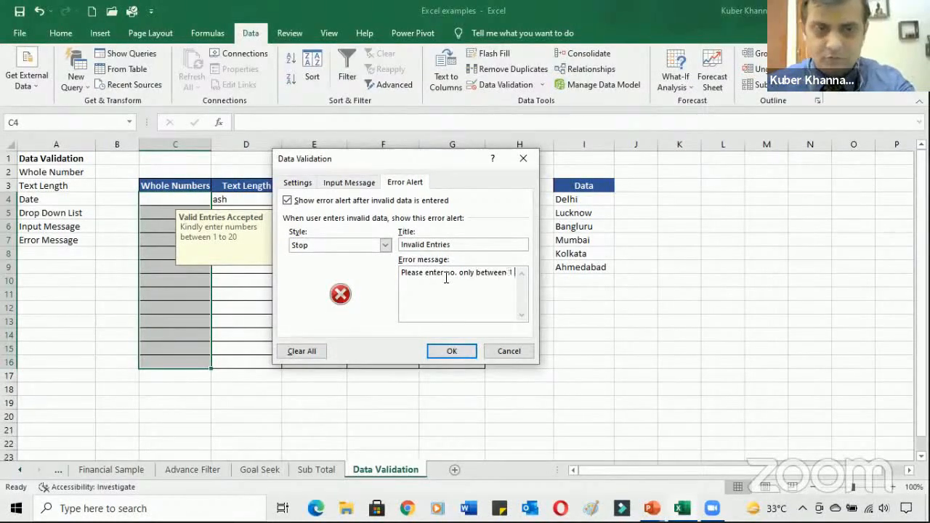
type("1 to 20")
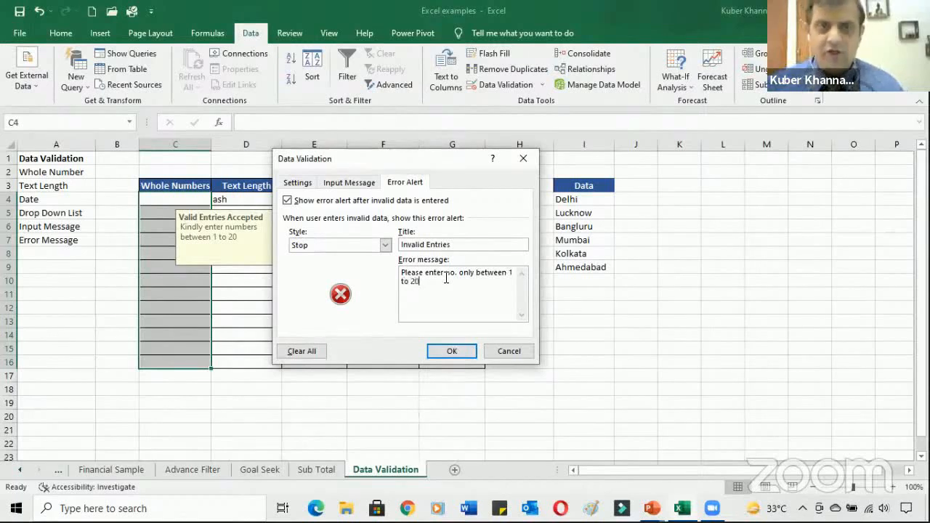
left_click(449, 353)
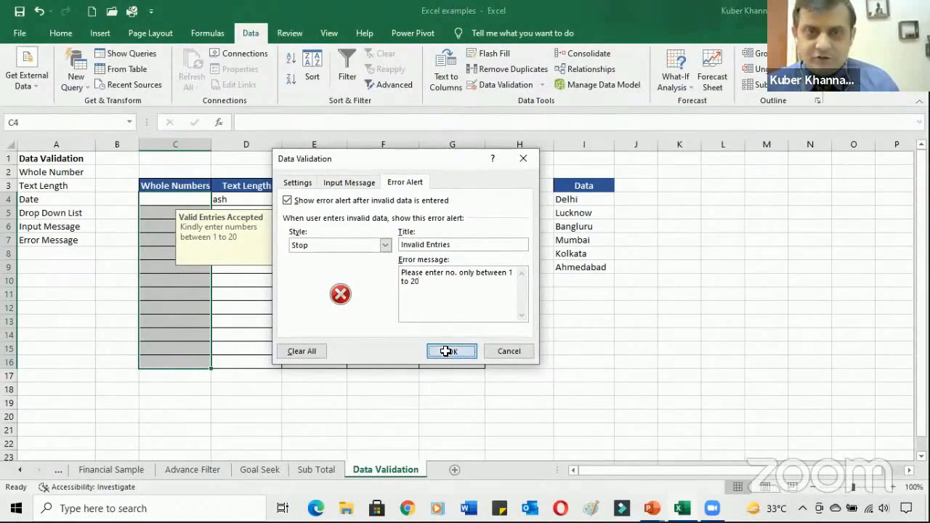
Step: Test the error alert by entering 0 in cell C4 of the Whole Numbers column, and dismiss the alert
left_click(149, 202)
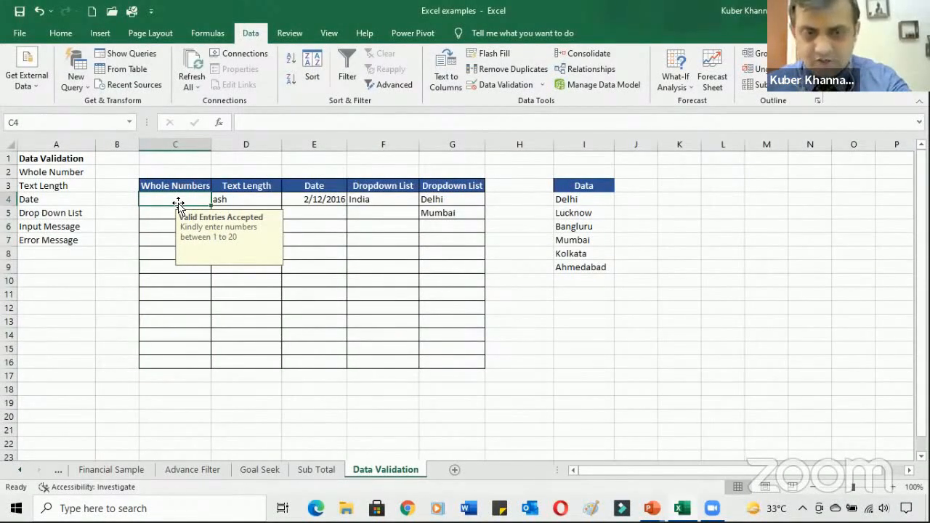
type("0")
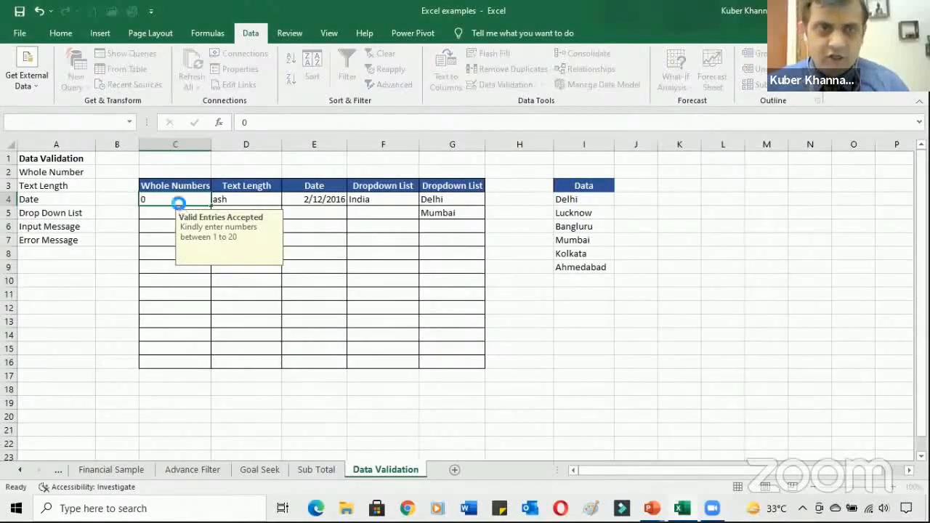
key("Return")
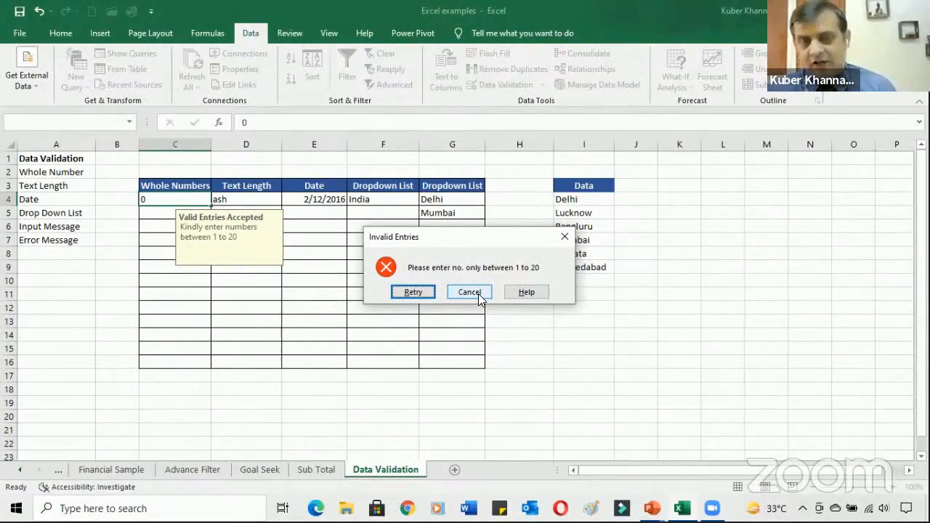
left_click(565, 242)
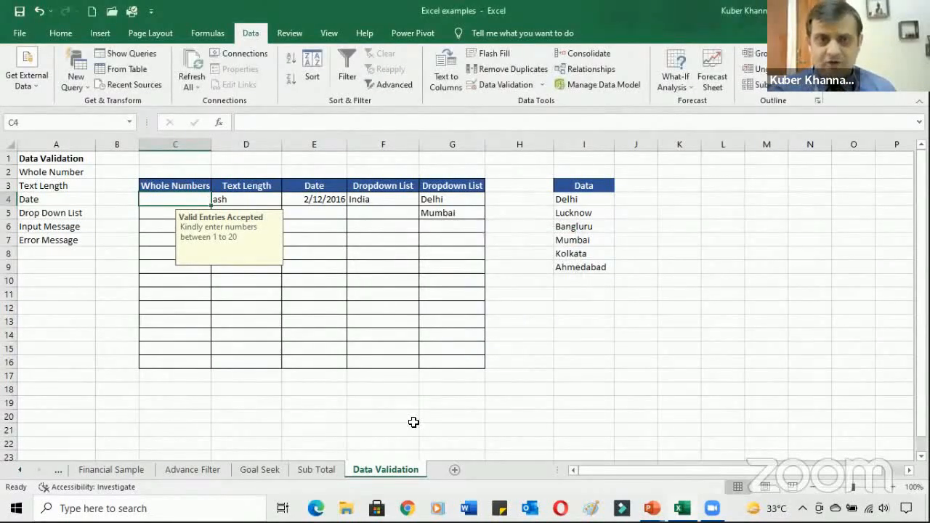
Step: Review the Goal Seek, Advance Filter and Sub Total sheets and return to the Data Validation sheet
left_click(240, 470)
left_click(220, 470)
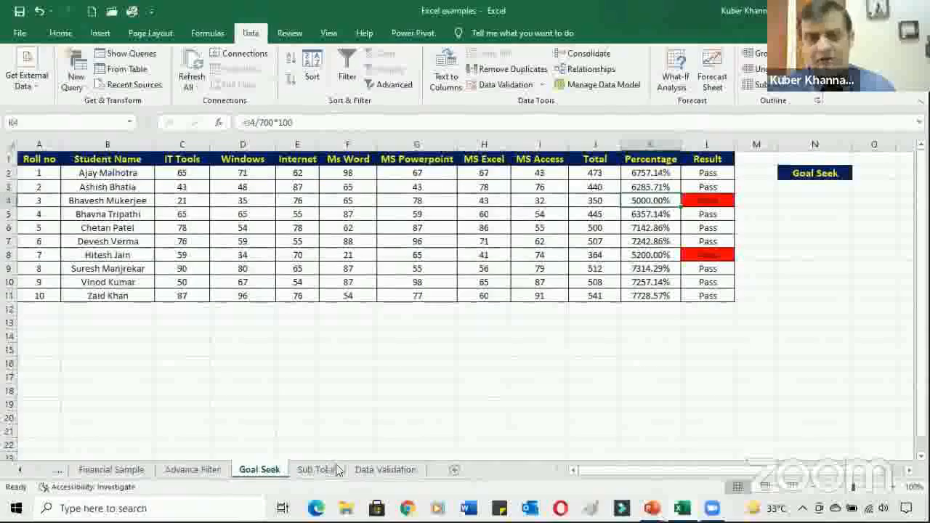
left_click(314, 470)
left_click(378, 470)
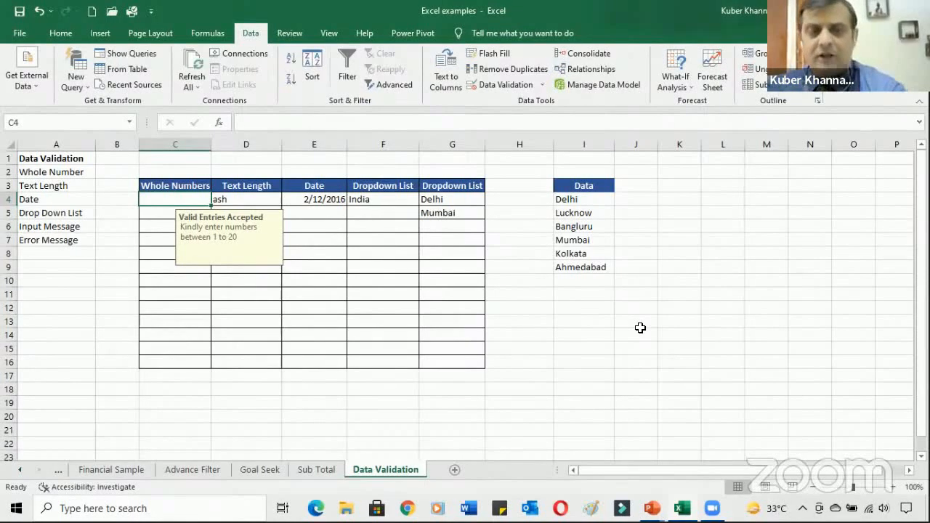
Step: Switch from the workbook to the PowerPoint slide show
key("alt+Tab")
key("alt+Tab")
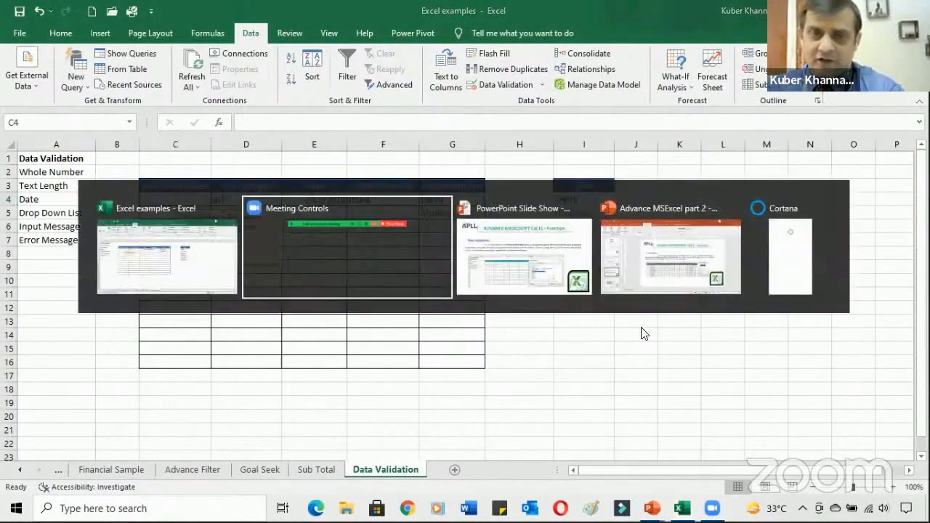